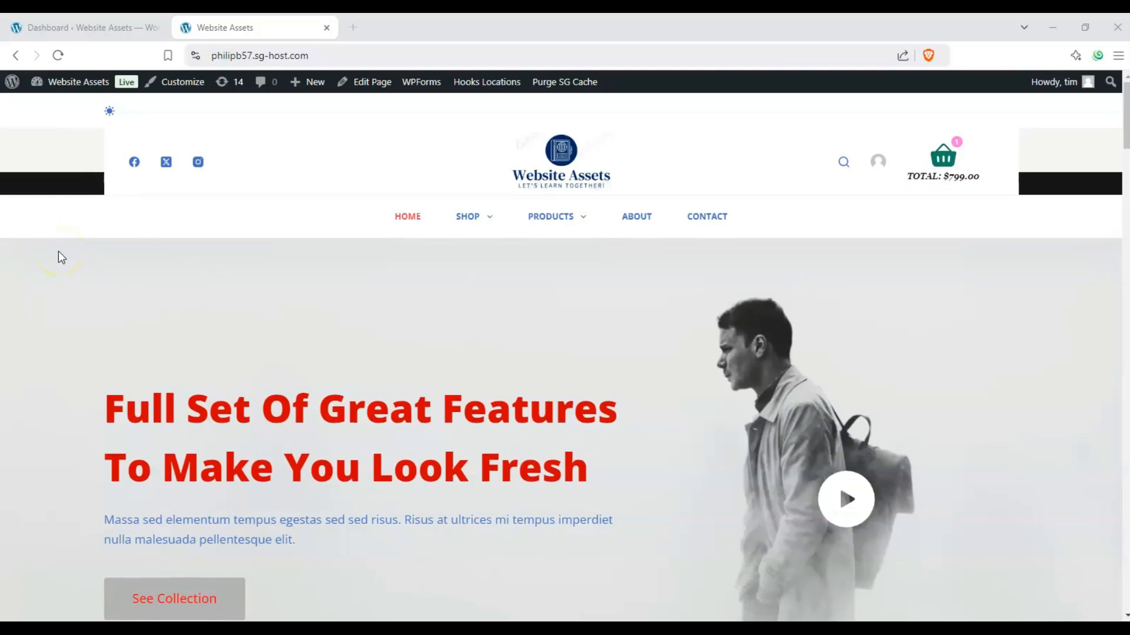
Step: Open the theme Customizer from the site's front page in a new browser tab
scroll(58, 252, "down", 3)
scroll(317, 212, "up", 3)
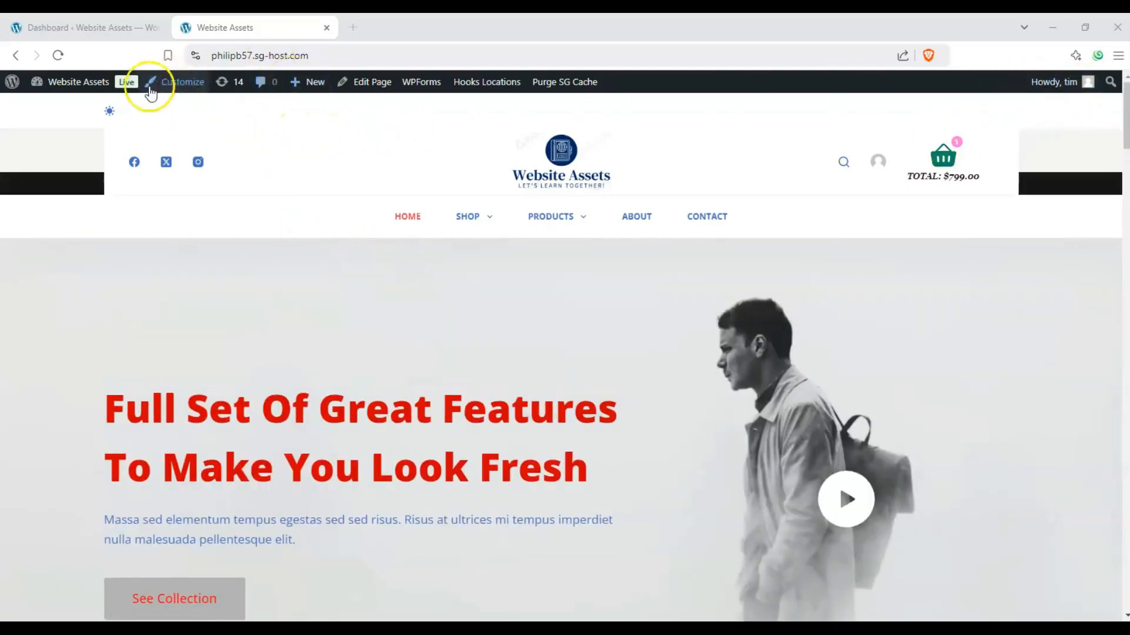
right_click(179, 84)
left_click(193, 93)
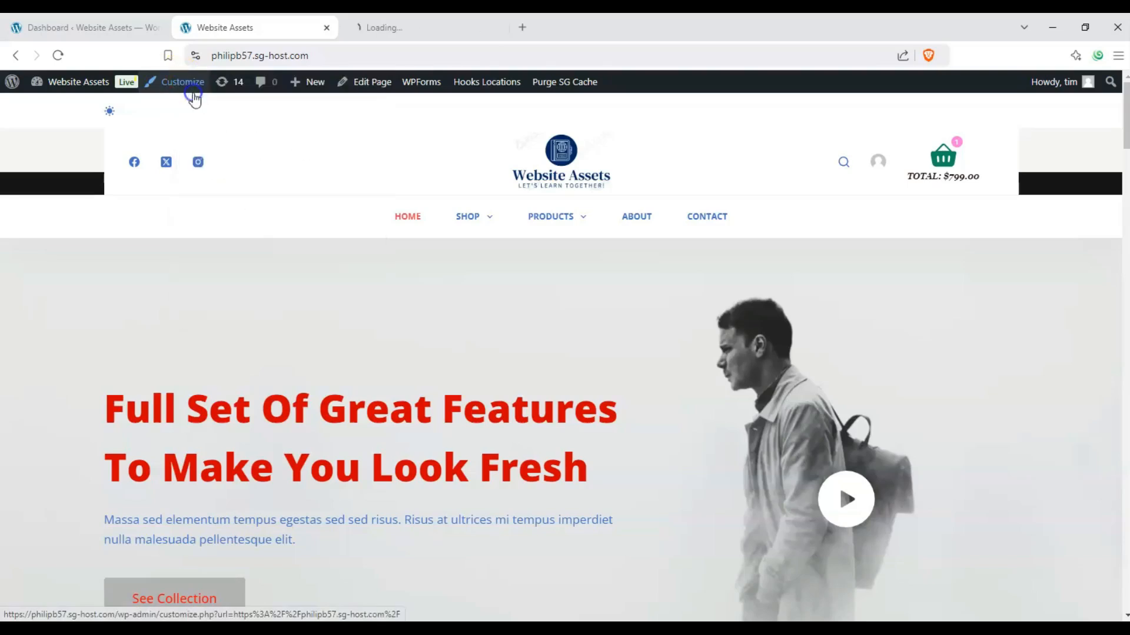
left_click(401, 30)
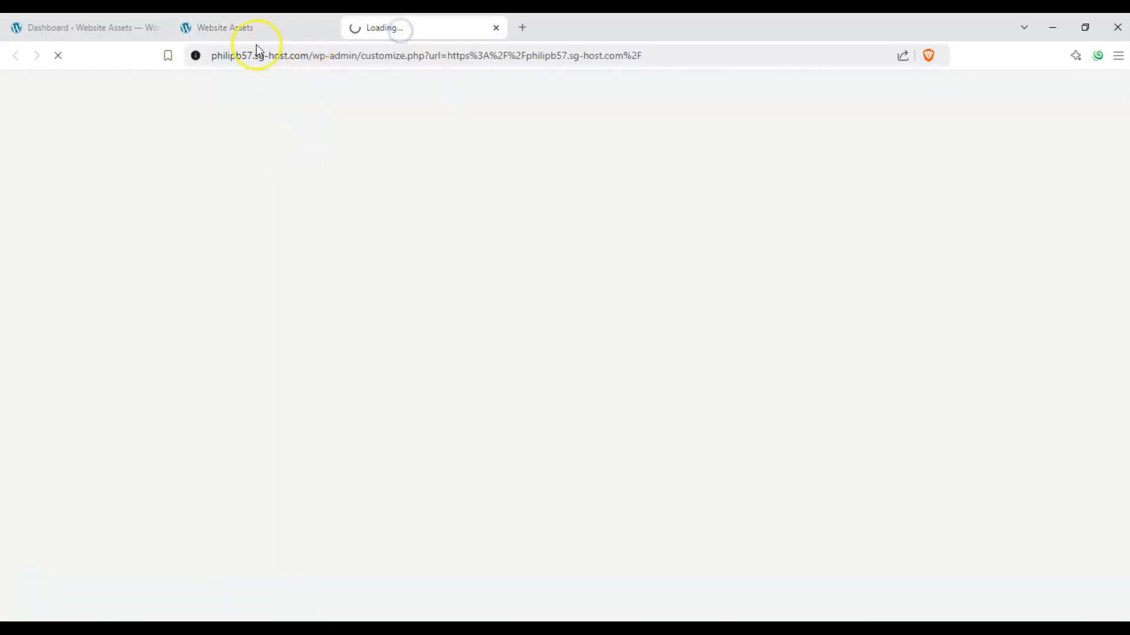
left_click(261, 30)
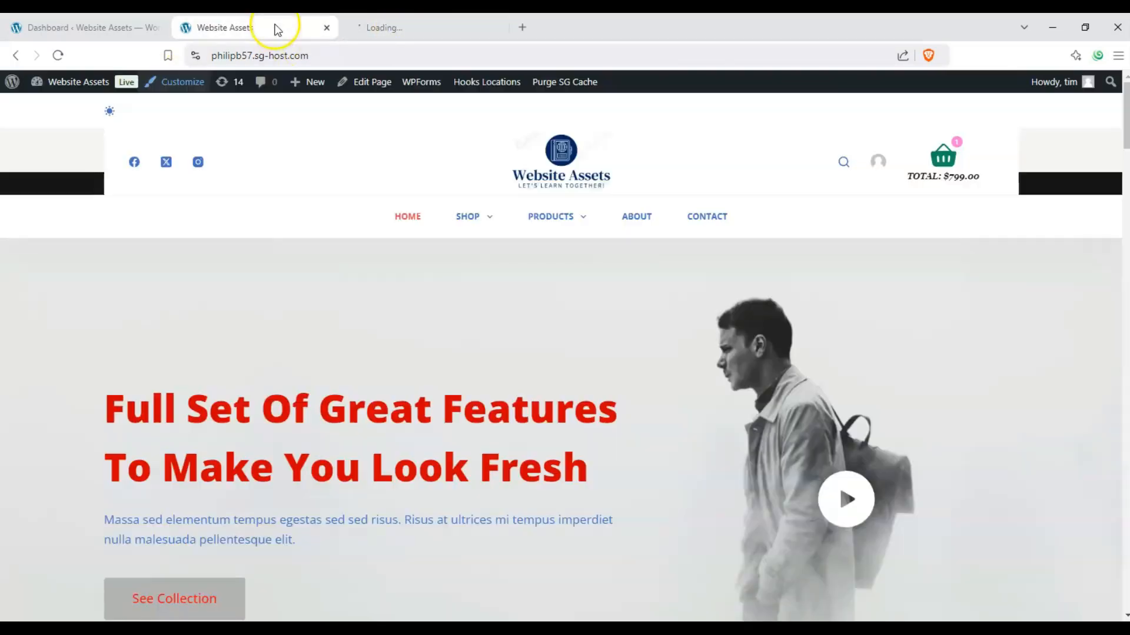
Step: Switch to the WordPress dashboard and find the Customize entry under Appearance
left_click(96, 33)
scroll(582, 194, "up", 4)
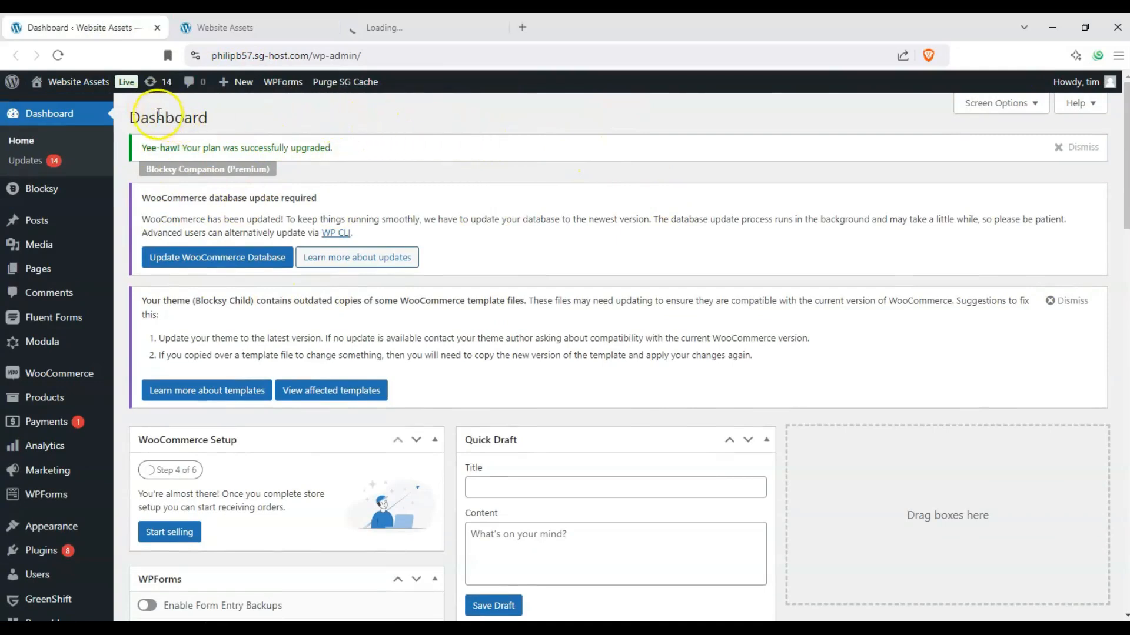
scroll(52, 353, "down", 2)
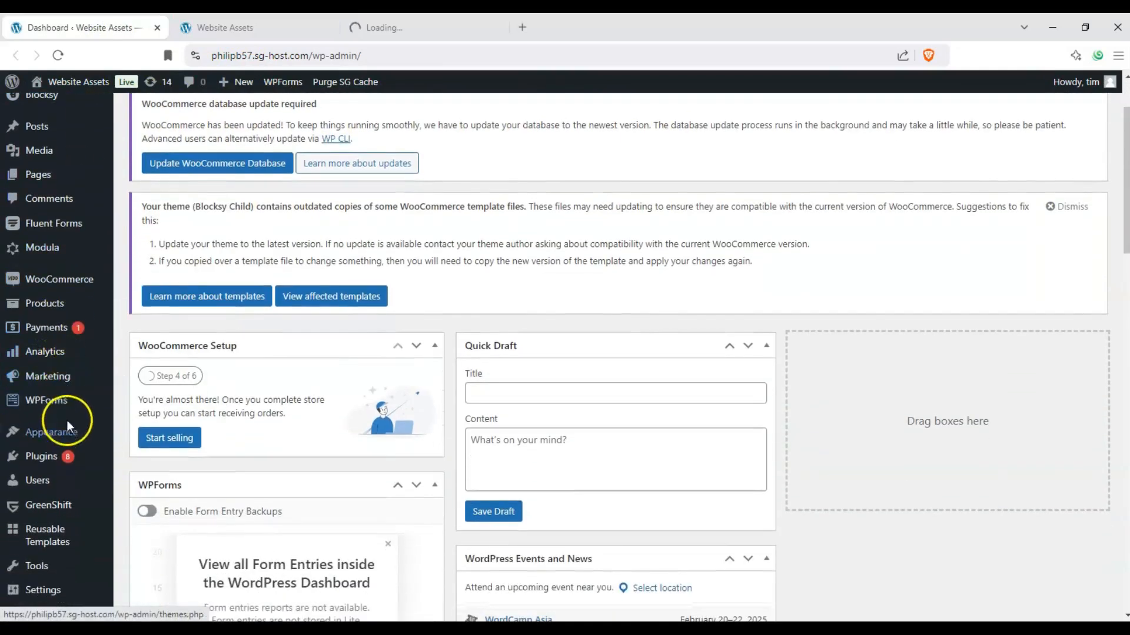
mouse_move(65, 432)
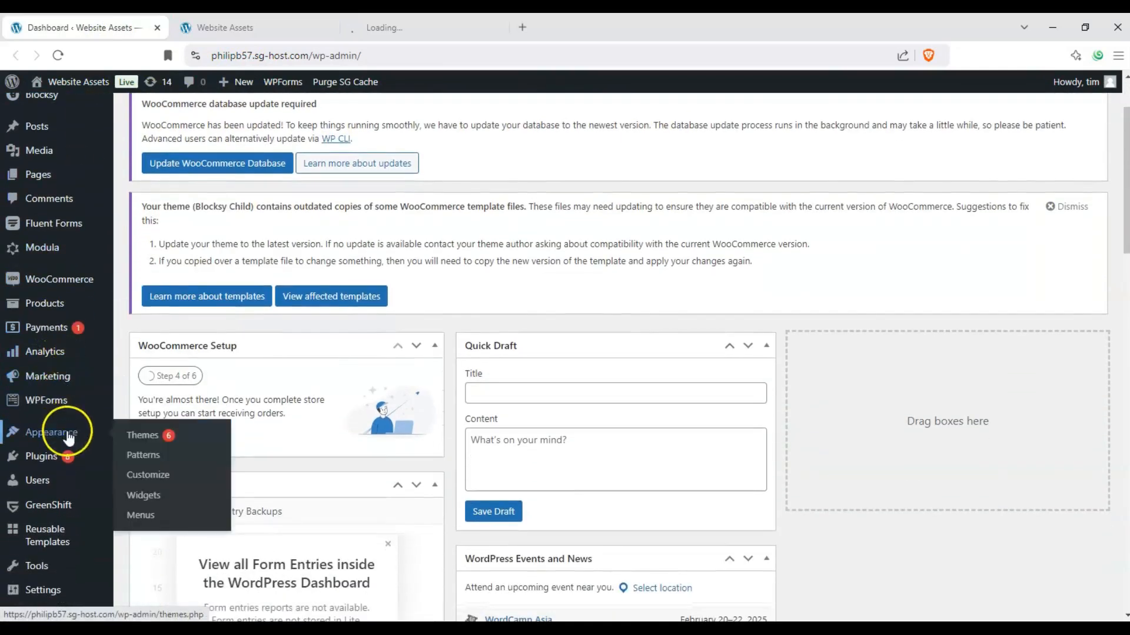
left_click(150, 475)
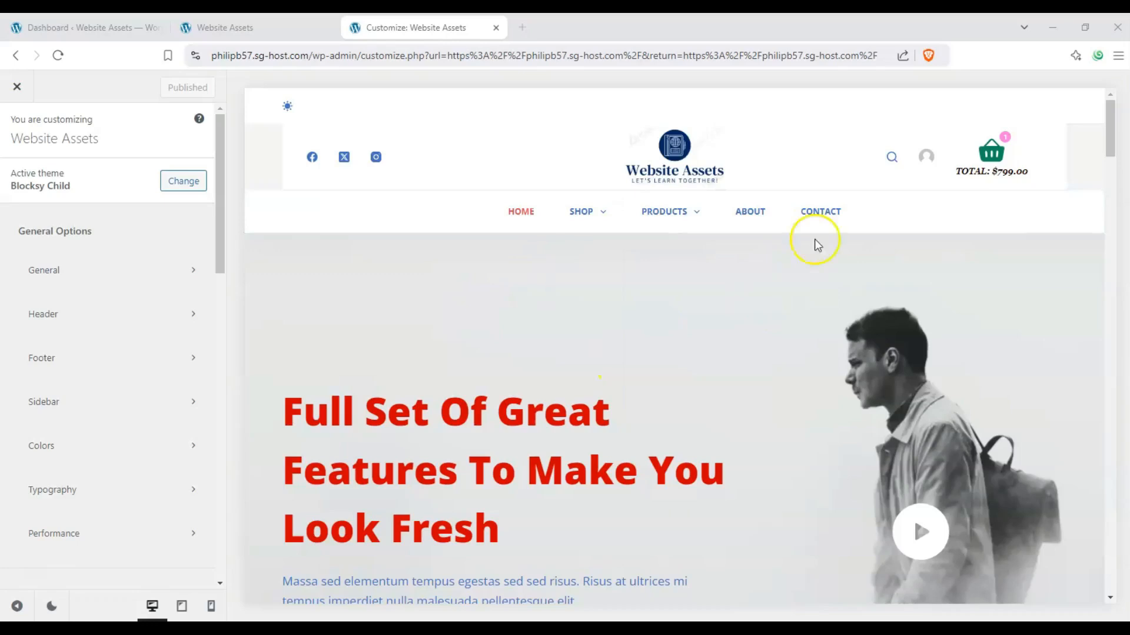
Step: In the footer builder, place the Socials element in the top row's empty first column and remove Footer Menu 1 from that row
left_click_drag(1110, 131, 1111, 564)
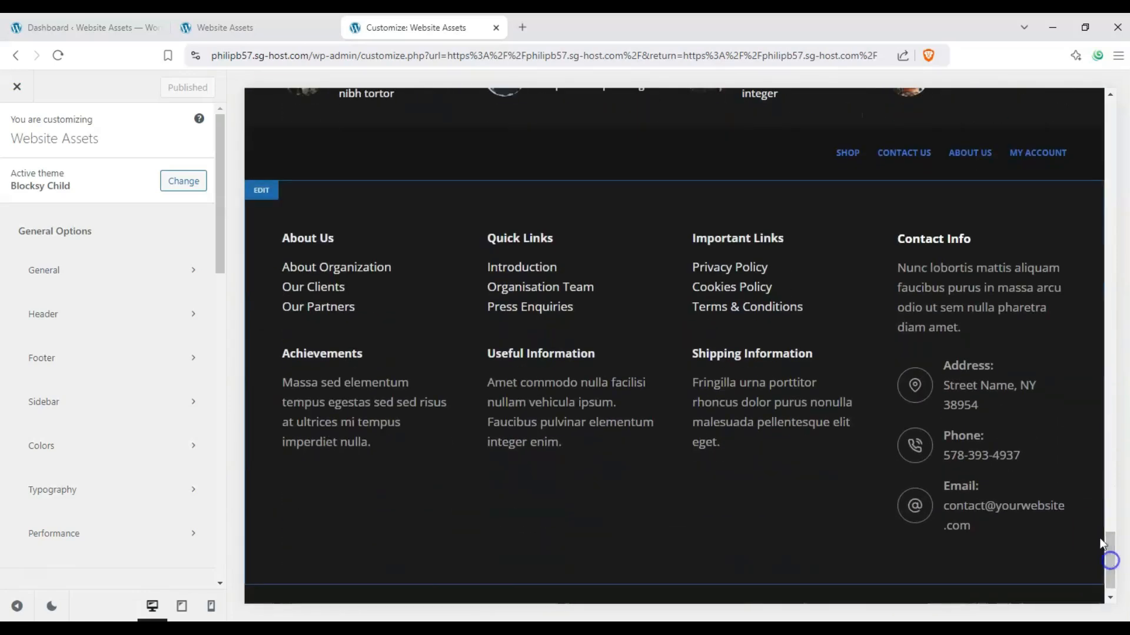
left_click(167, 360)
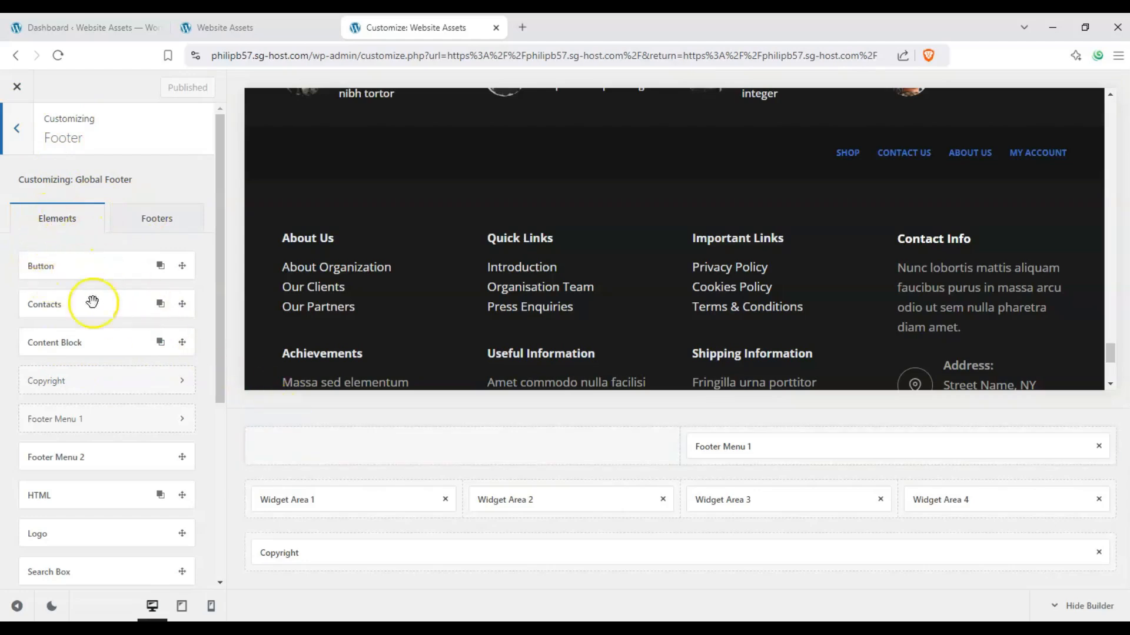
left_click_drag(221, 283, 219, 387)
left_click_drag(59, 436, 494, 446)
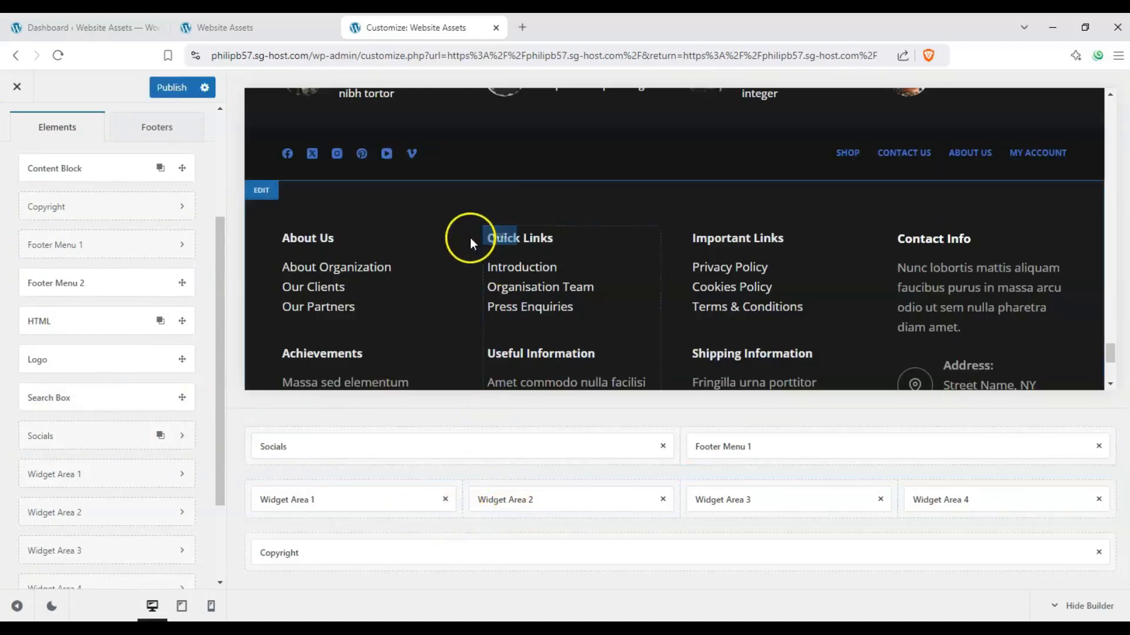
scroll(470, 237, "up", 1)
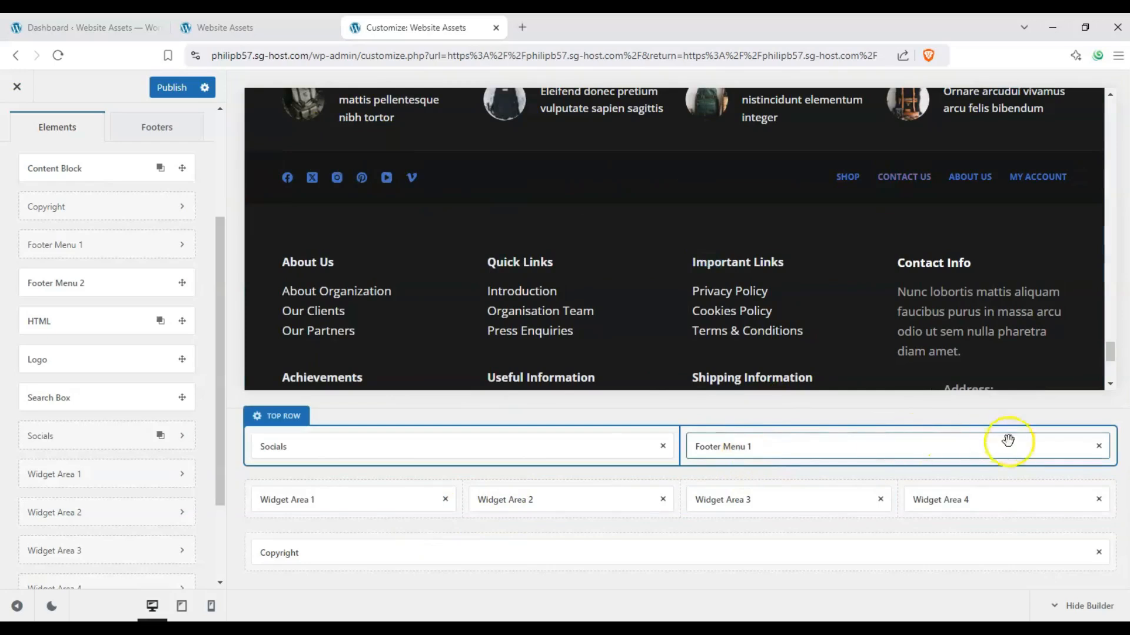
left_click(1099, 449)
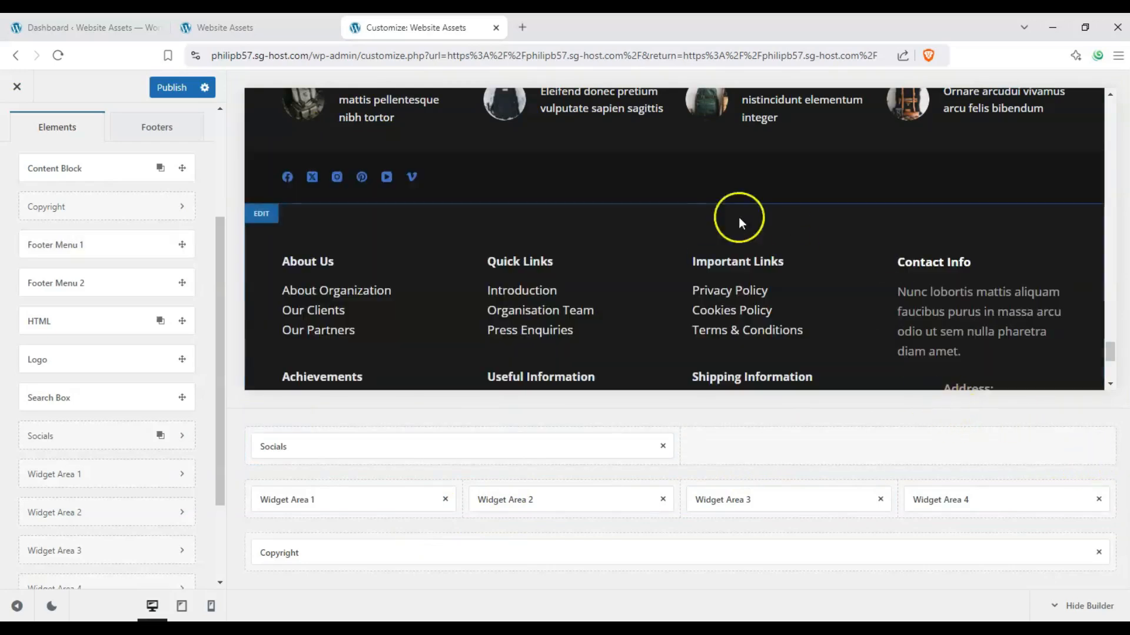
Step: Examine the global footer in the preview, from the Trending now block down to the copyright row
scroll(693, 216, "up", 1)
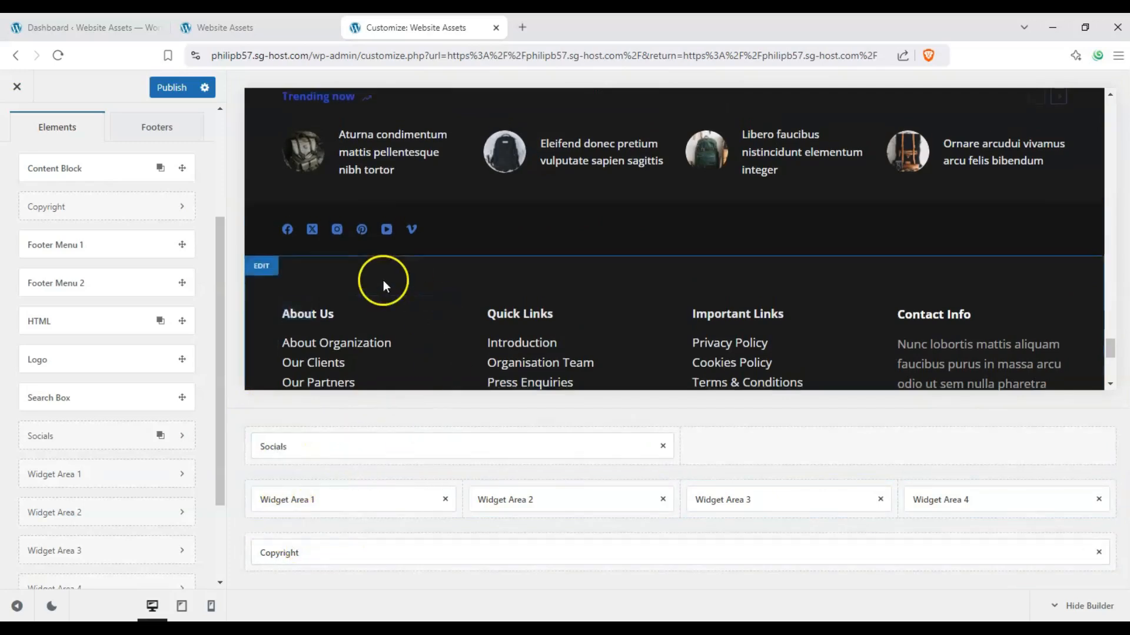
scroll(353, 276, "up", 1)
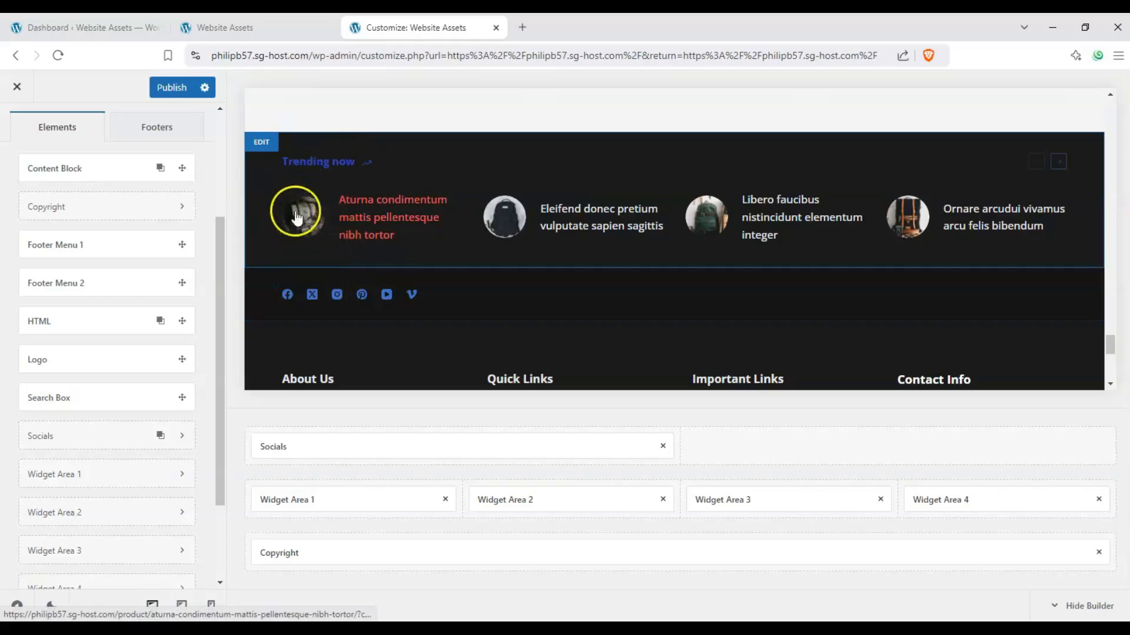
scroll(298, 212, "up", 2)
scroll(352, 158, "down", 4)
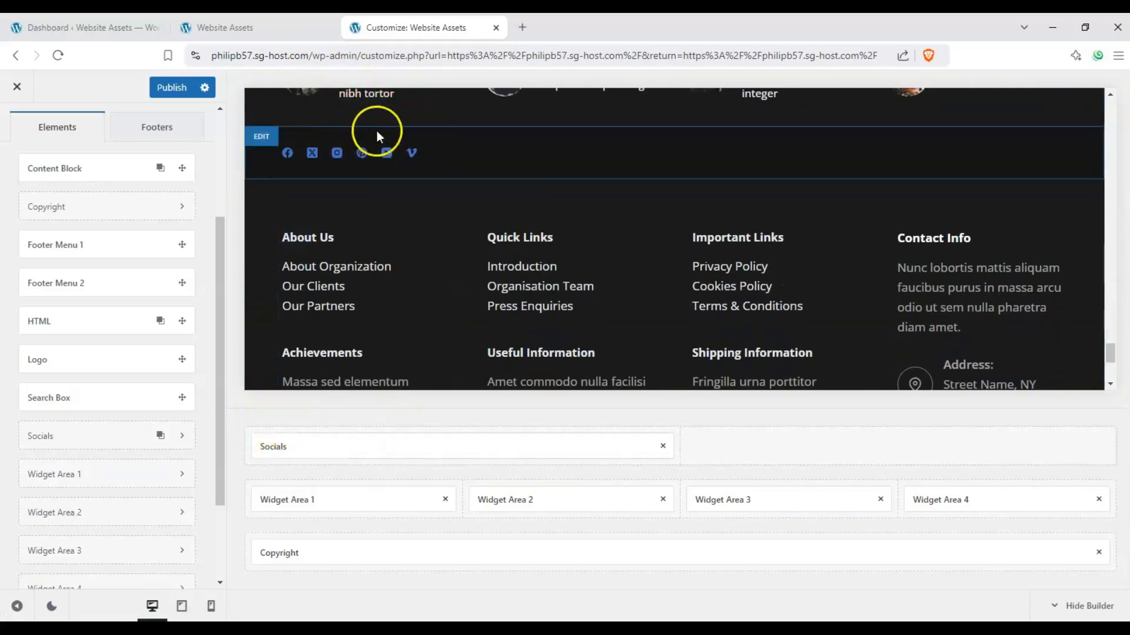
scroll(376, 130, "down", 1)
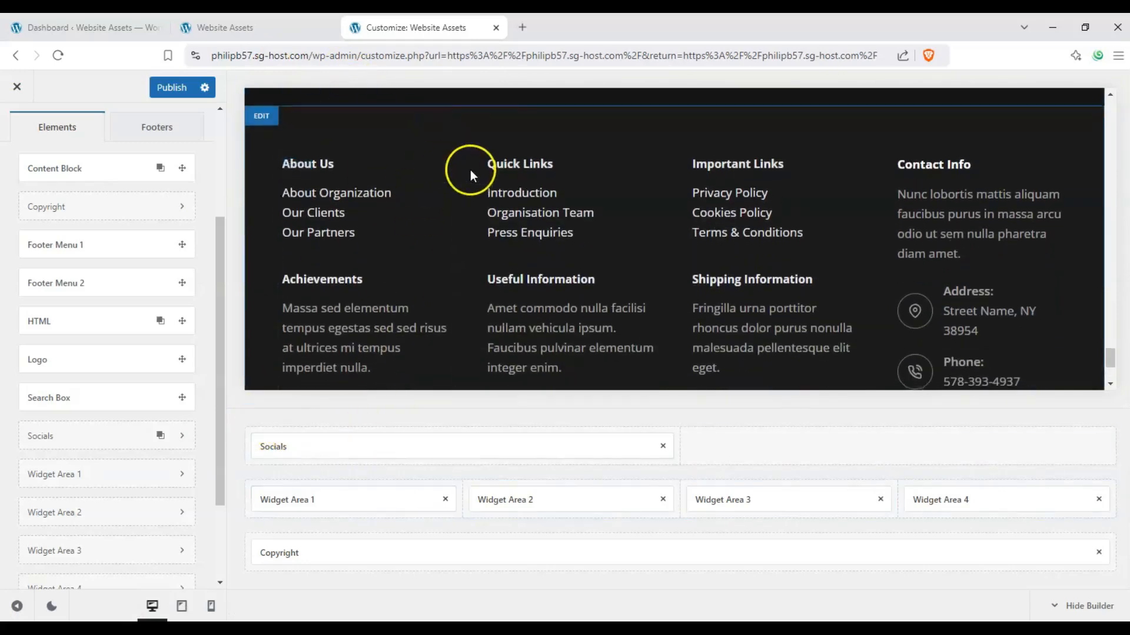
scroll(471, 169, "down", 3)
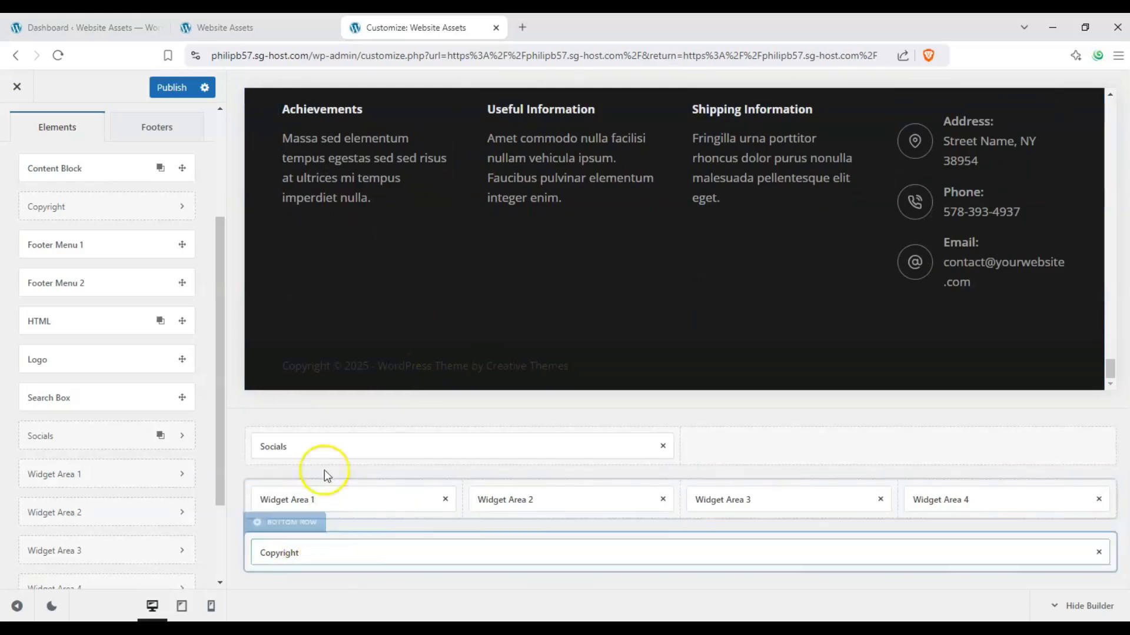
scroll(411, 315, "up", 3)
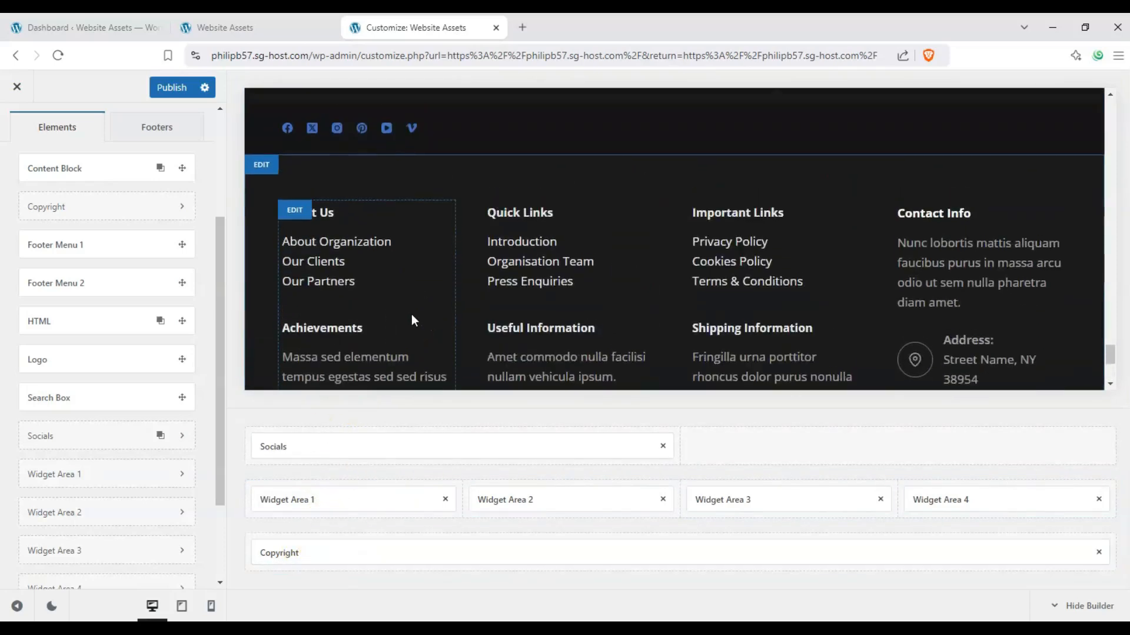
scroll(411, 314, "up", 1)
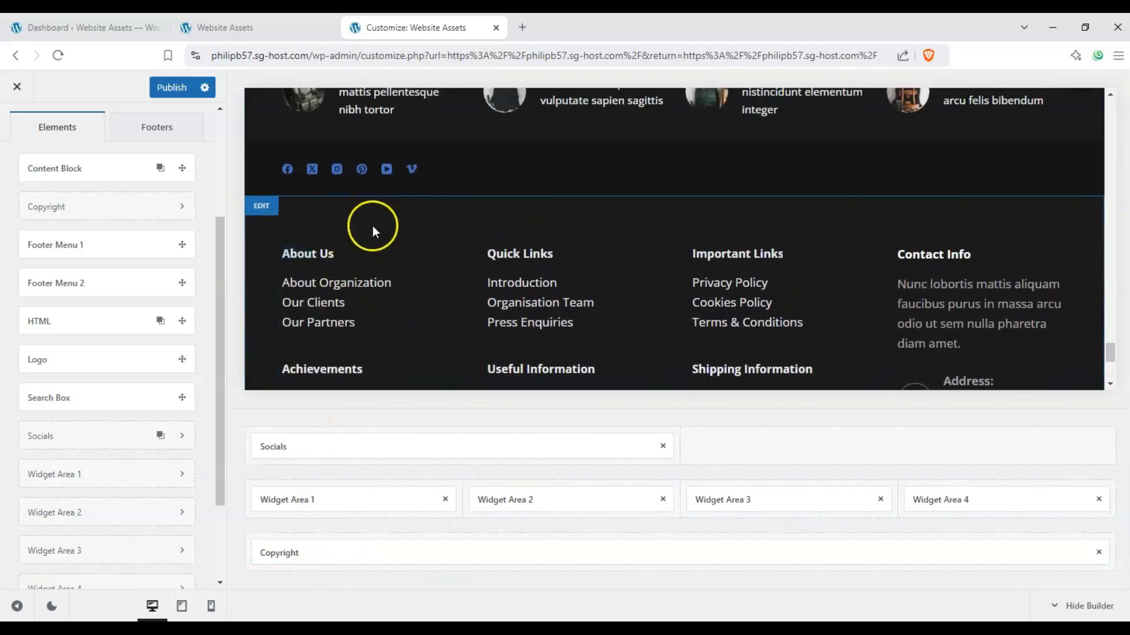
scroll(465, 220, "up", 1)
scroll(449, 229, "down", 1)
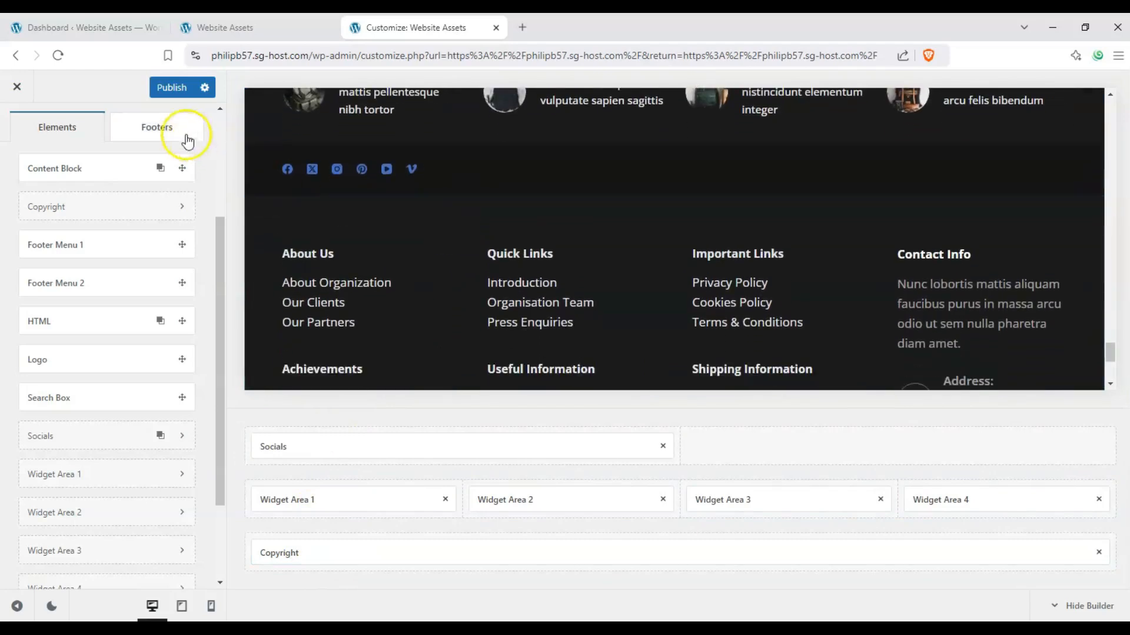
Step: Create a new footer named "footer 2" without copying existing elements, and select it for customizing
left_click(155, 127)
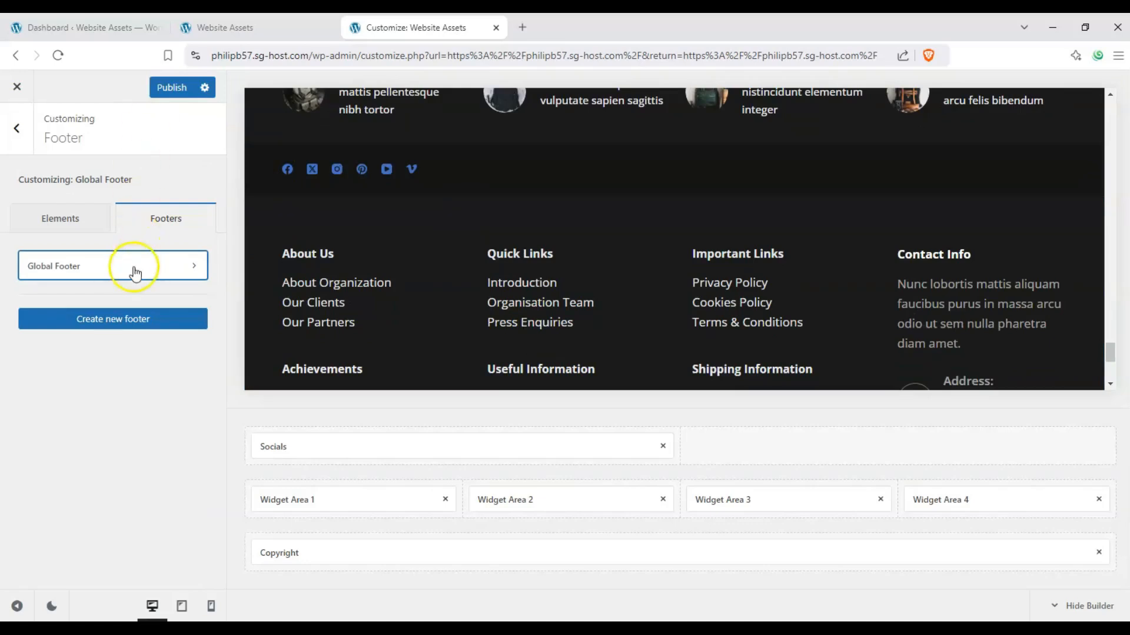
left_click(143, 328)
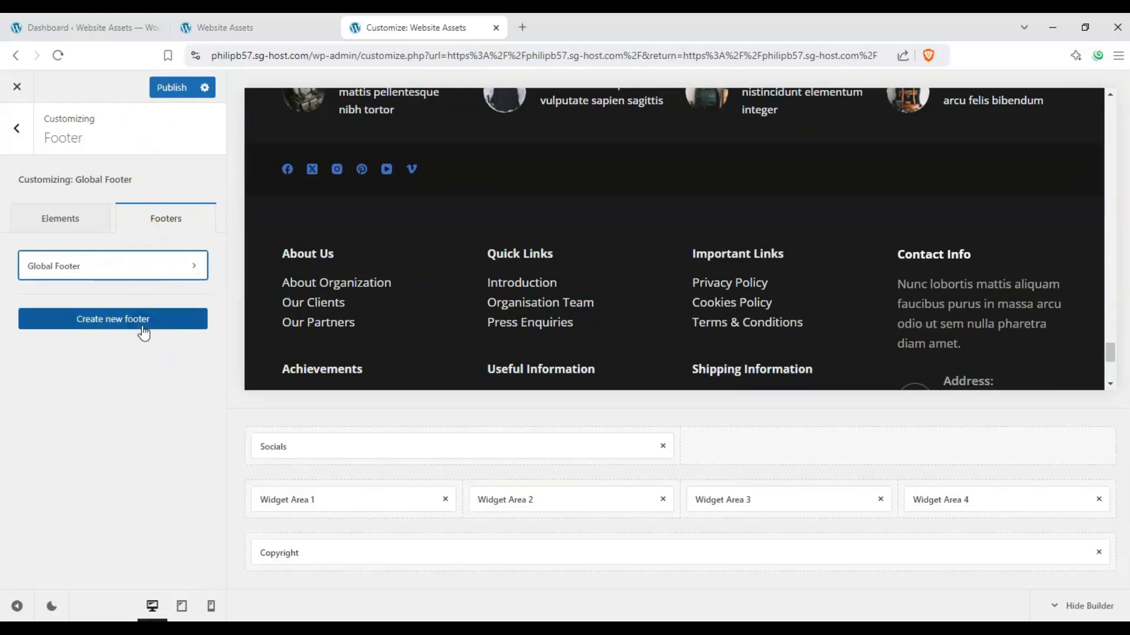
left_click(143, 330)
left_click(541, 354)
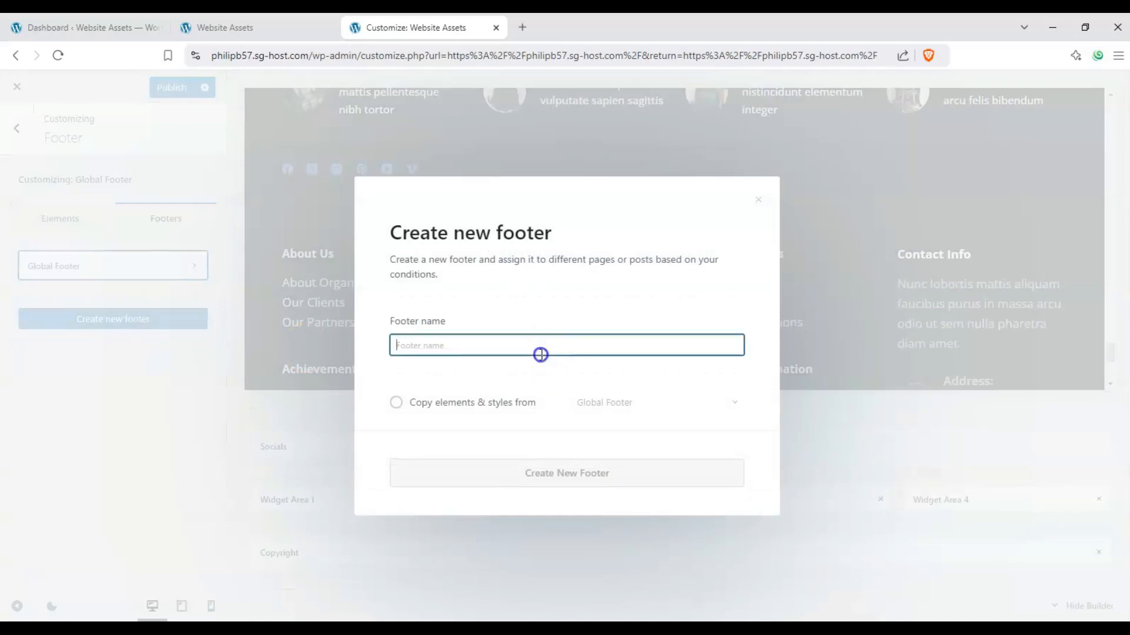
type("footer 2")
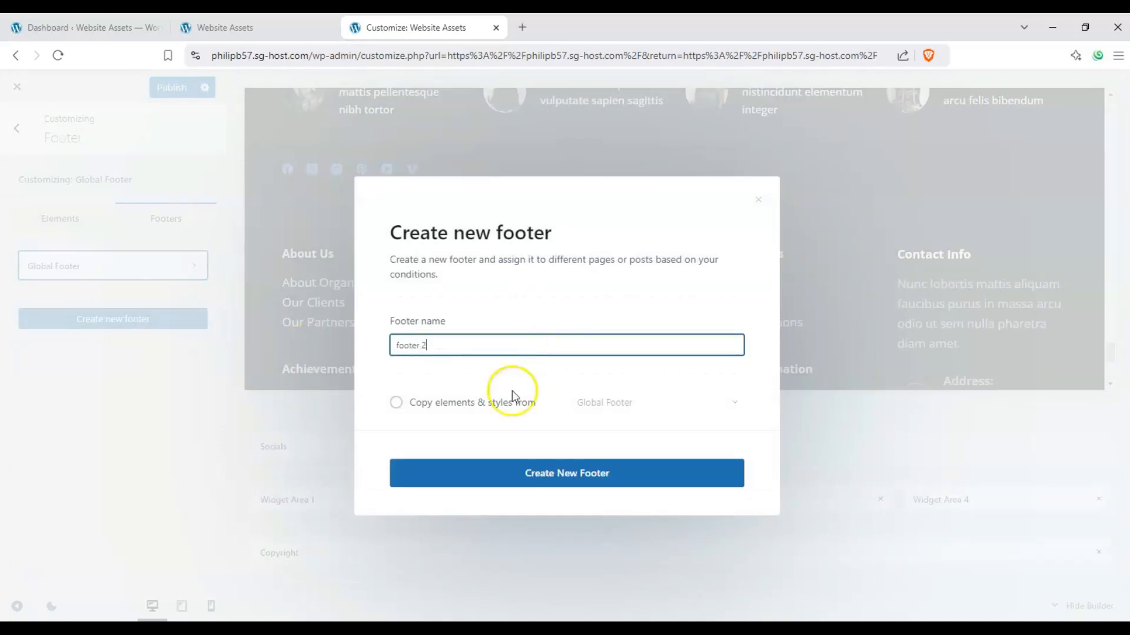
left_click(525, 471)
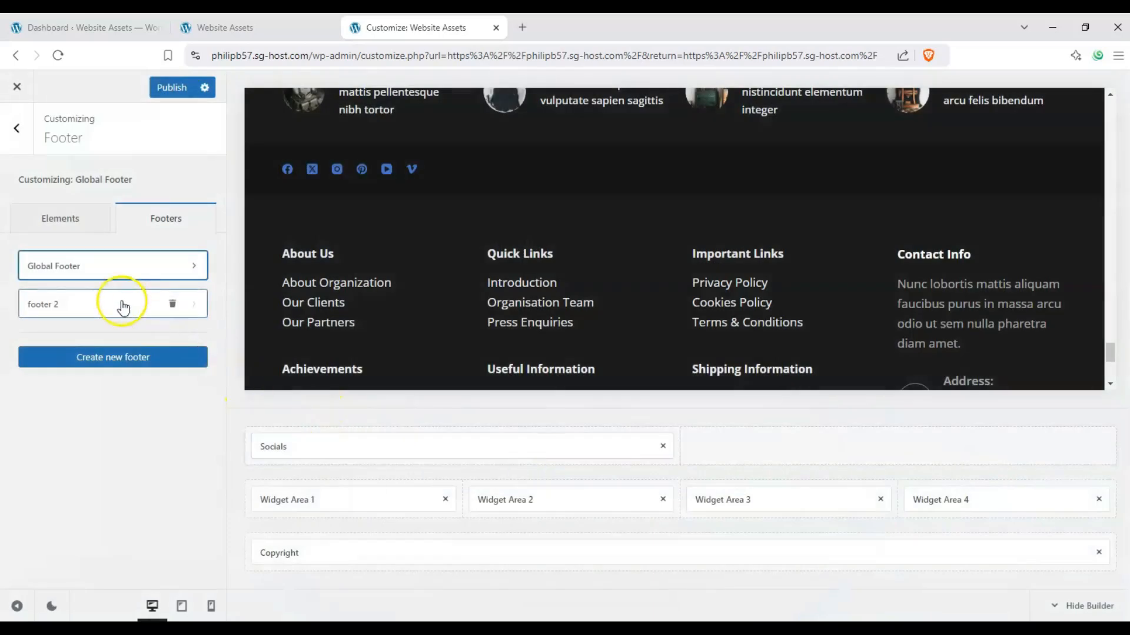
left_click(122, 306)
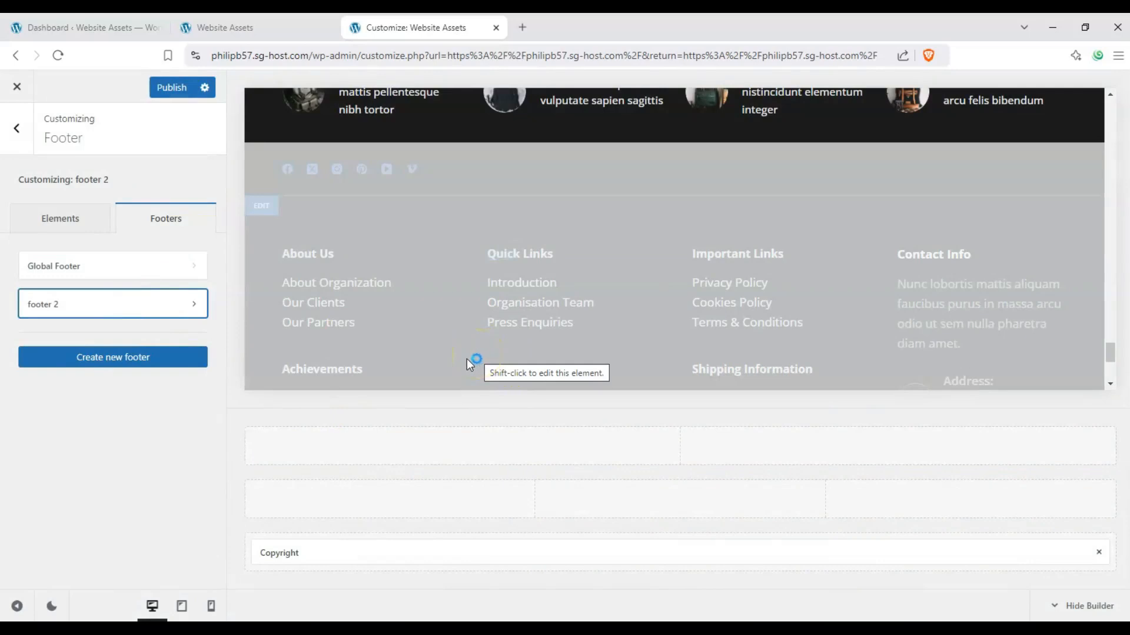
Step: Examine how footer 2 renders in the preview around the Trending now block and the copyright row
scroll(465, 361, "down", 4)
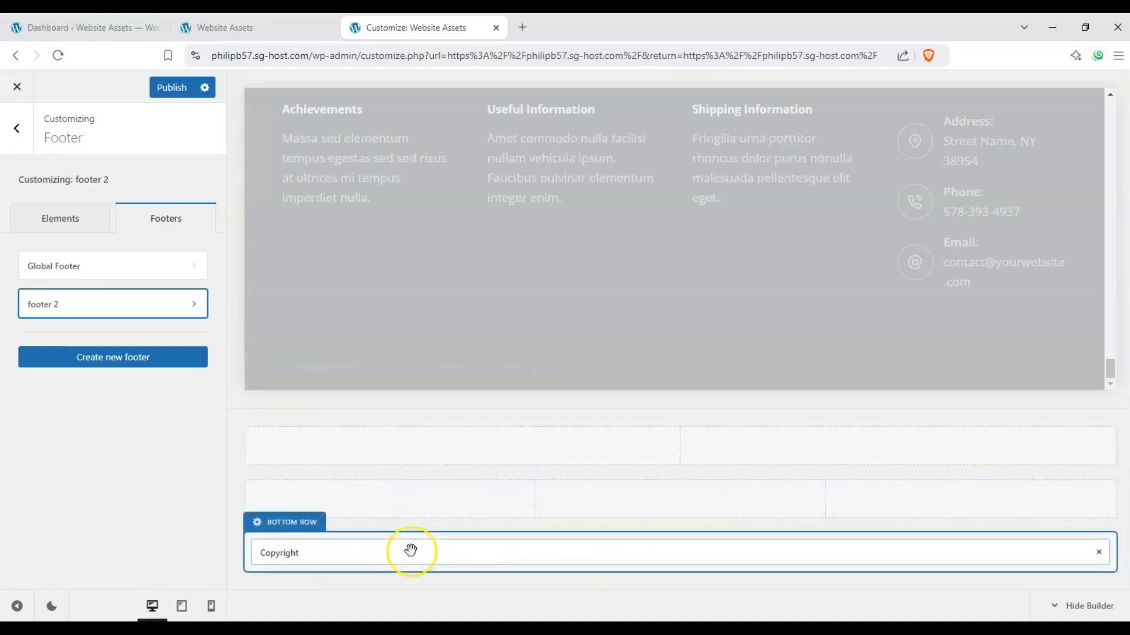
scroll(377, 280, "up", 2)
scroll(376, 280, "down", 1)
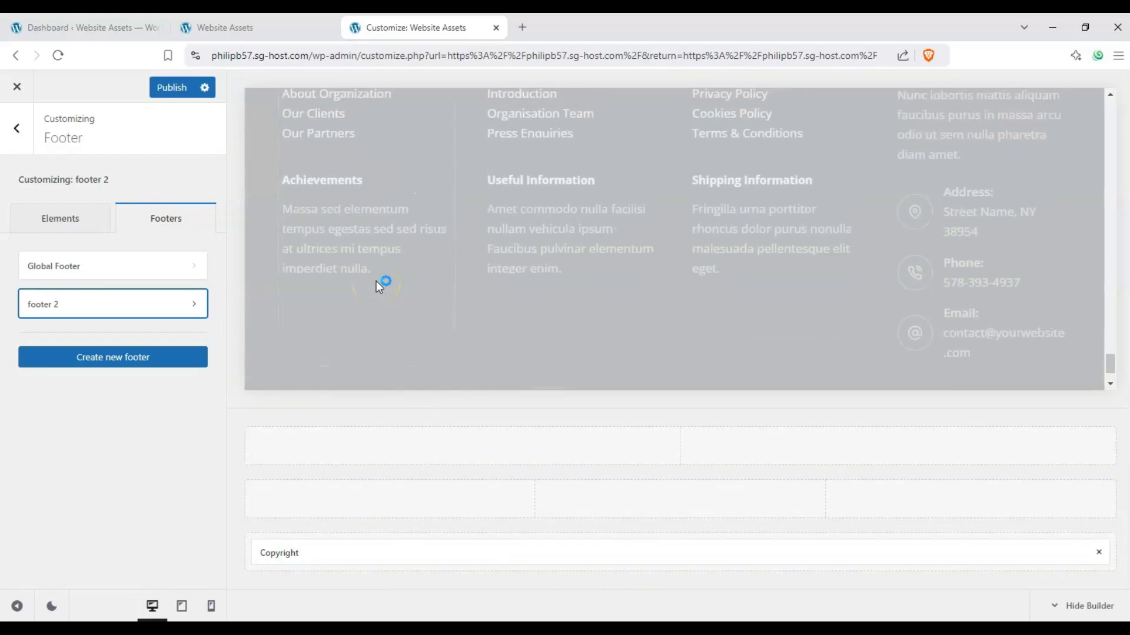
scroll(612, 338, "up", 3)
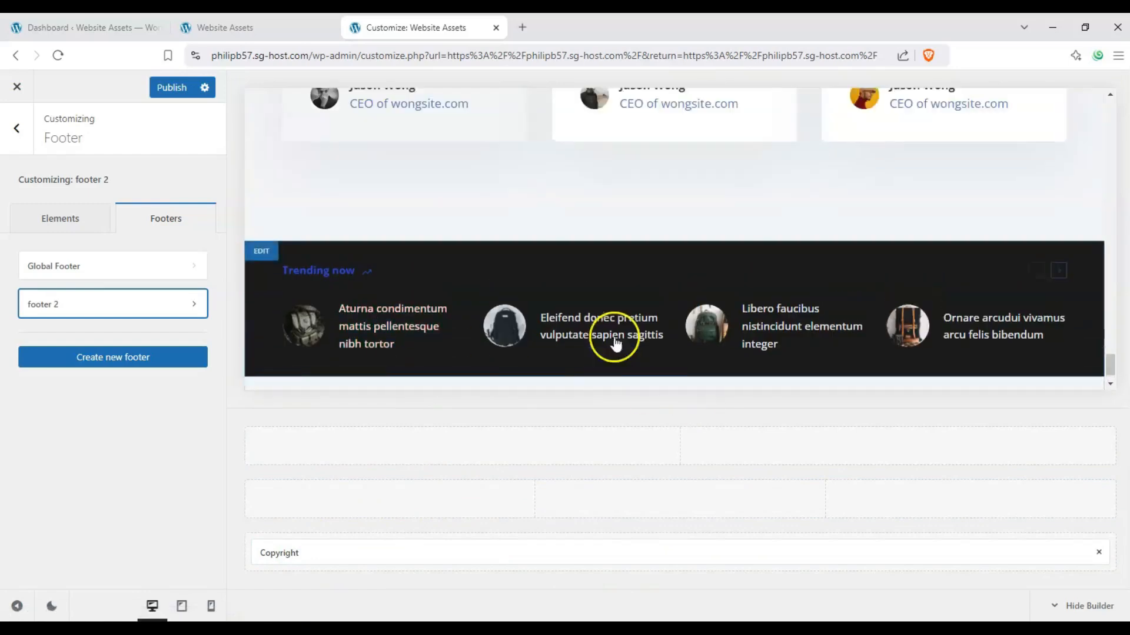
scroll(581, 334, "down", 3)
scroll(494, 300, "up", 1)
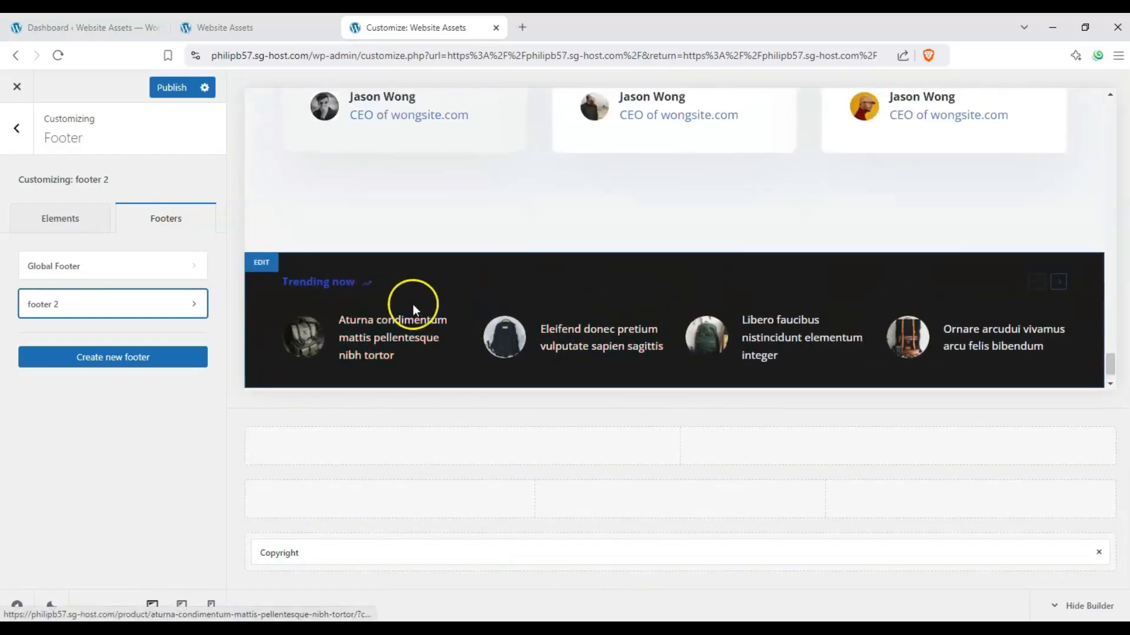
scroll(415, 305, "down", 1)
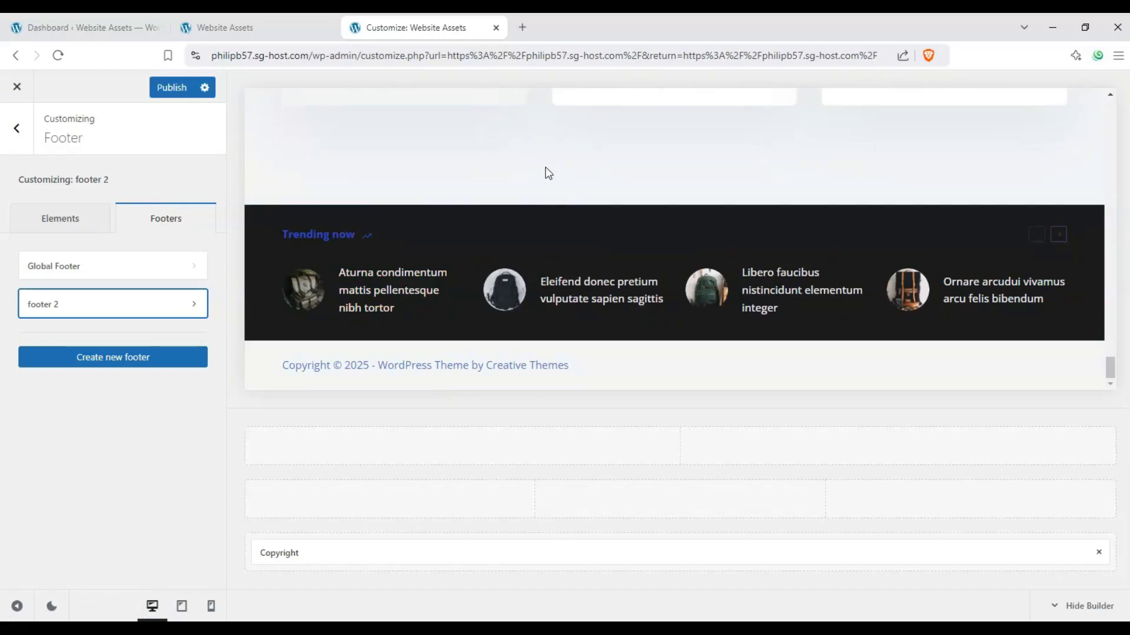
scroll(541, 167, "up", 1)
scroll(537, 168, "up", 2)
scroll(535, 171, "down", 4)
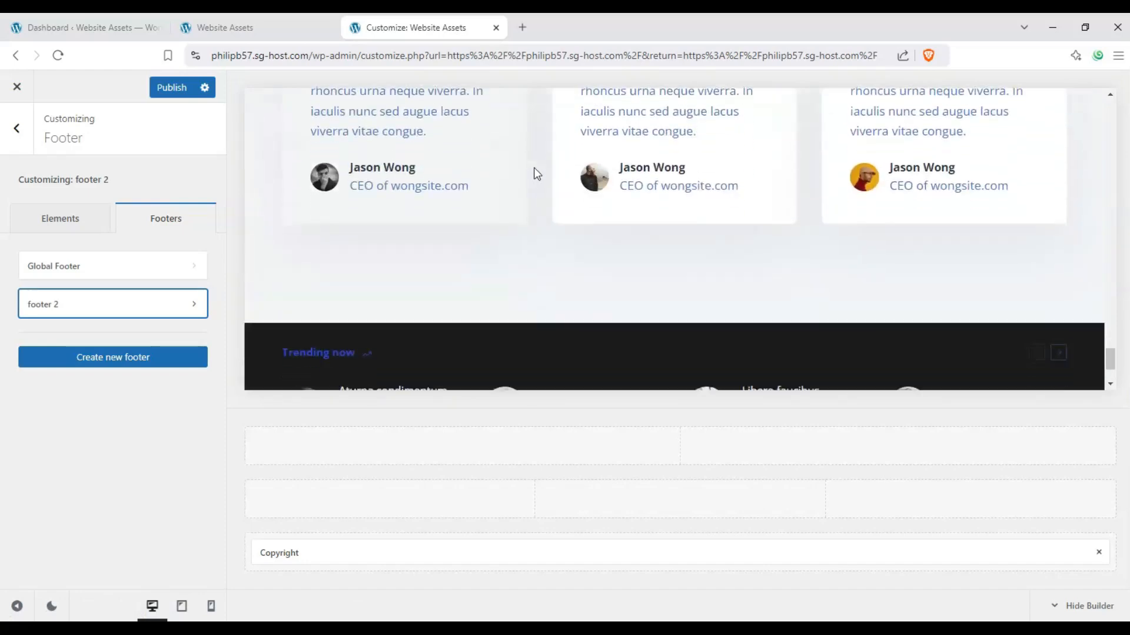
left_click(525, 245)
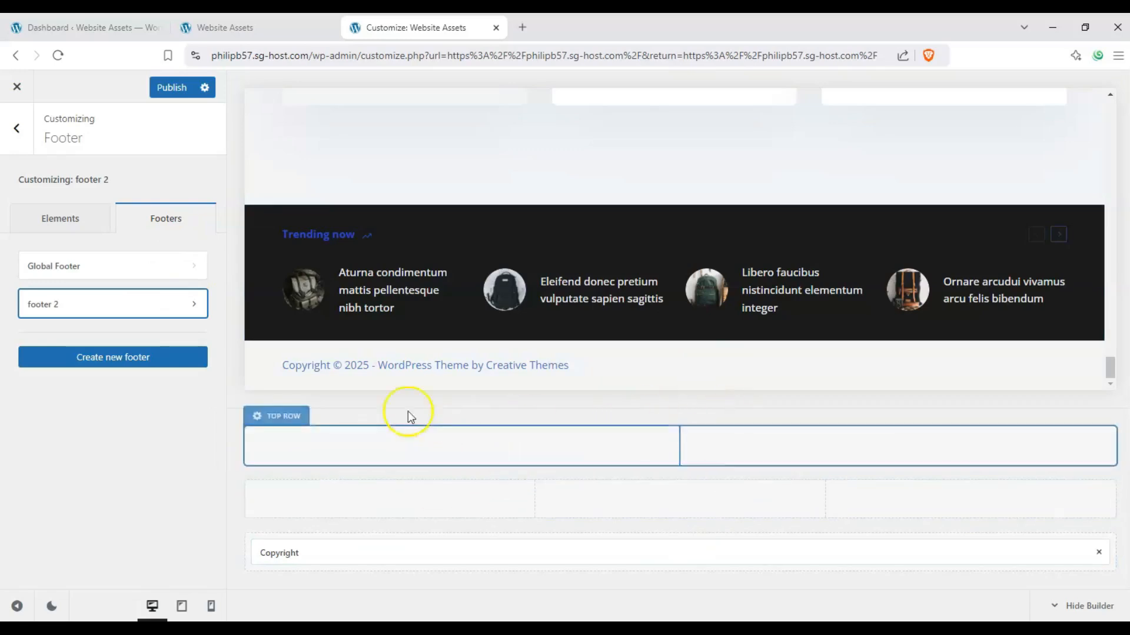
scroll(551, 239, "up", 2)
scroll(550, 241, "down", 2)
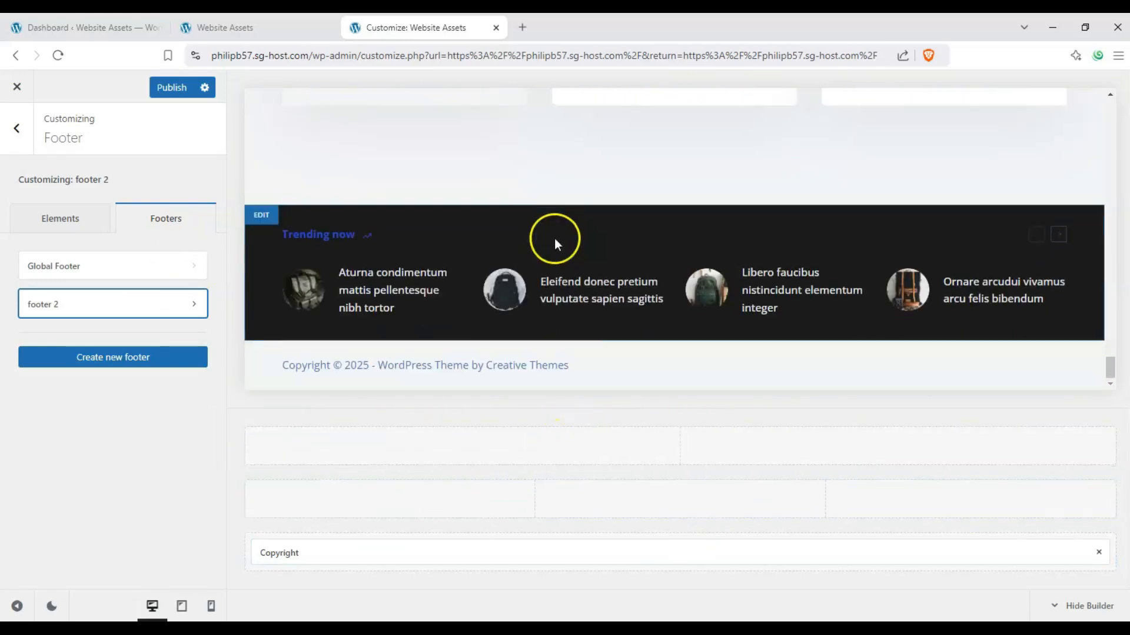
Step: Look into footer 2's settings, switch customizing back to the Global Footer, and open its container settings
left_click(186, 306)
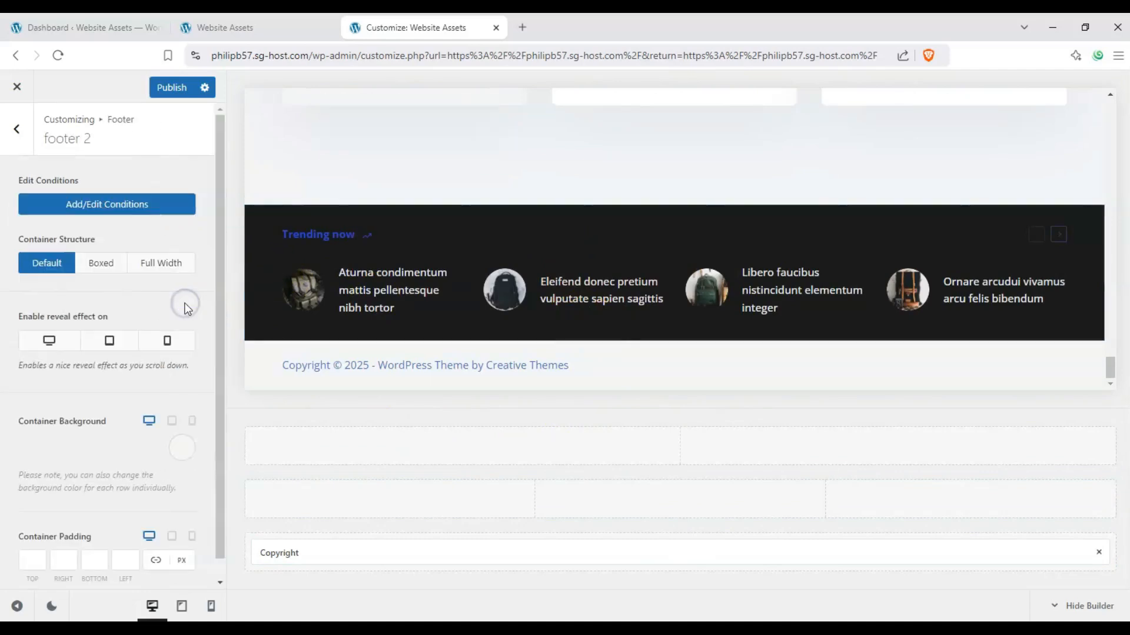
left_click(8, 129)
left_click(145, 272)
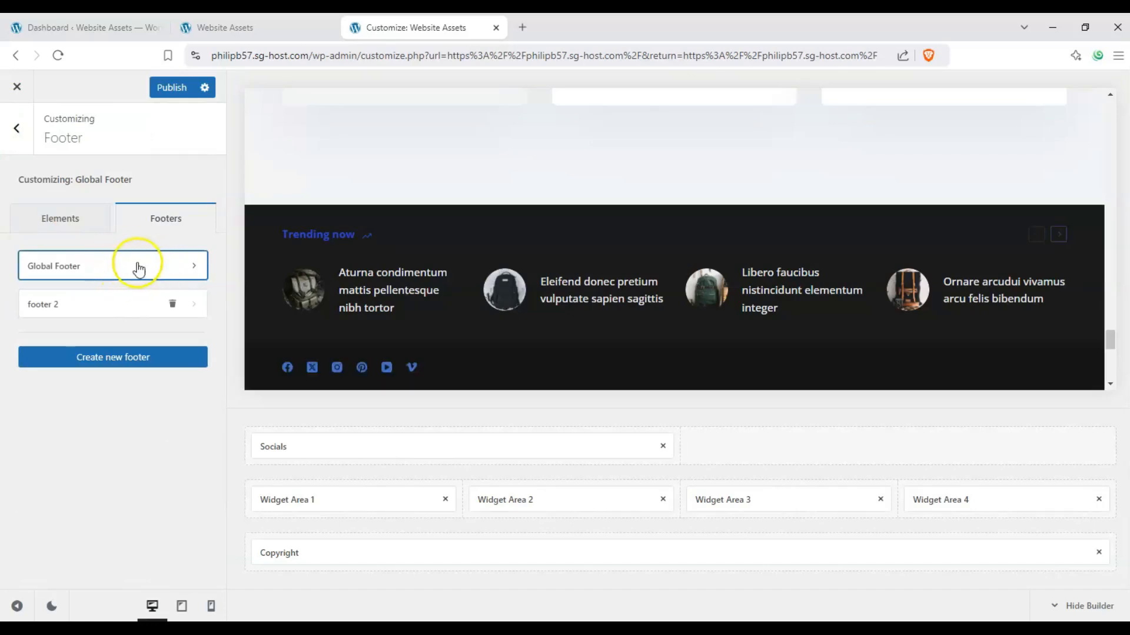
scroll(418, 278, "down", 4)
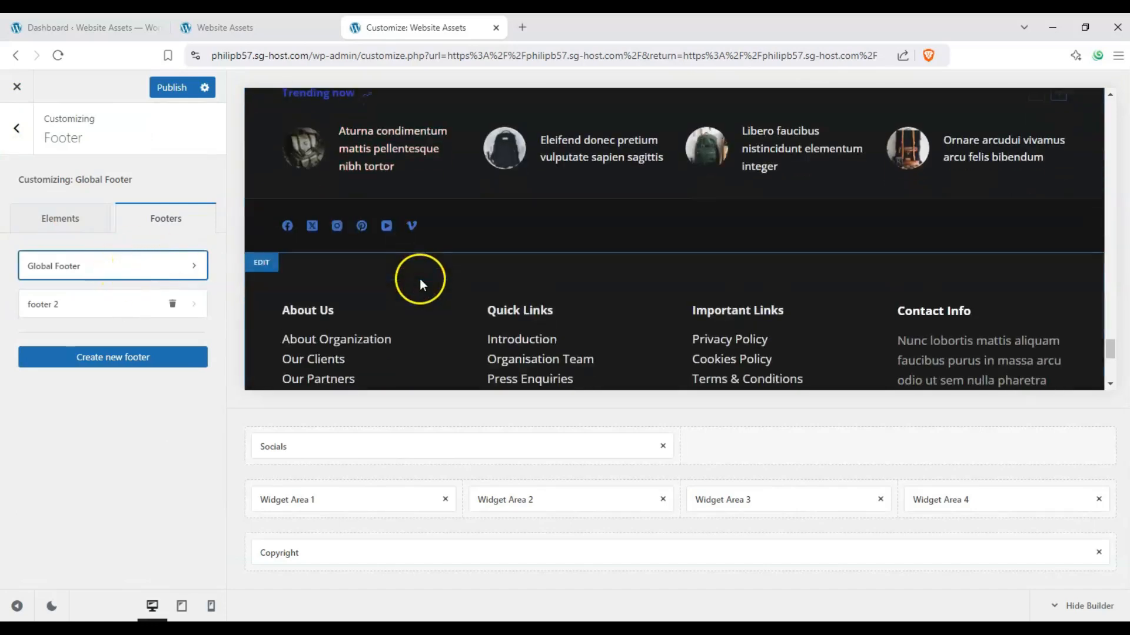
left_click(195, 268)
scroll(290, 245, "down", 1)
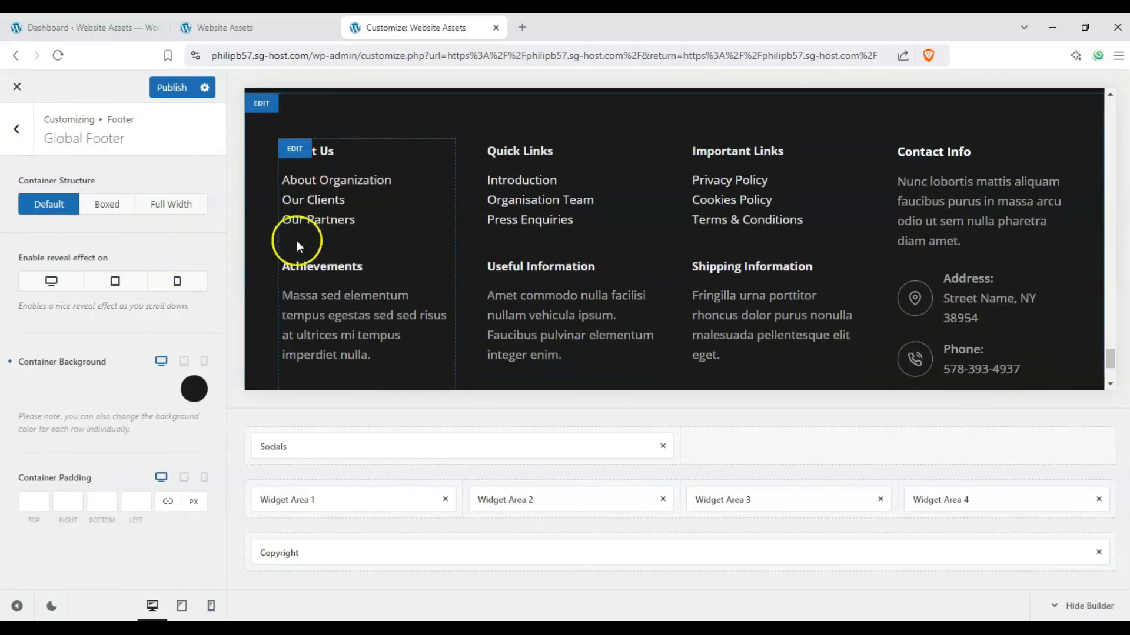
Step: Try the Boxed and Full Width container structures on the Global Footer, and return it to Default
left_click(117, 206)
scroll(411, 239, "up", 2)
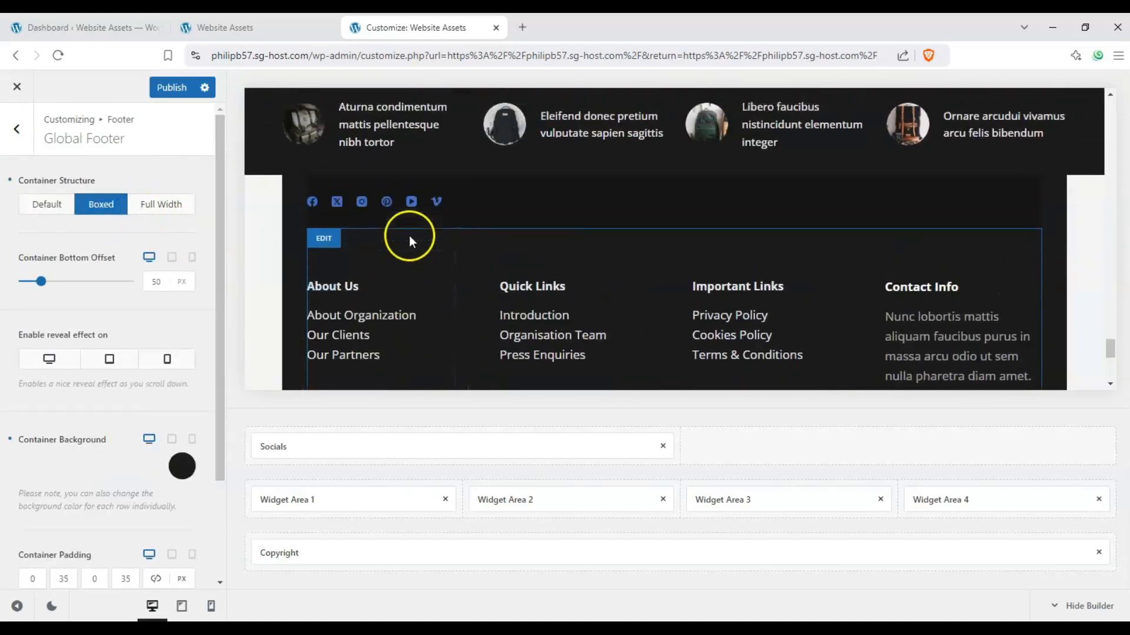
left_click(172, 209)
left_click(112, 214)
left_click(44, 208)
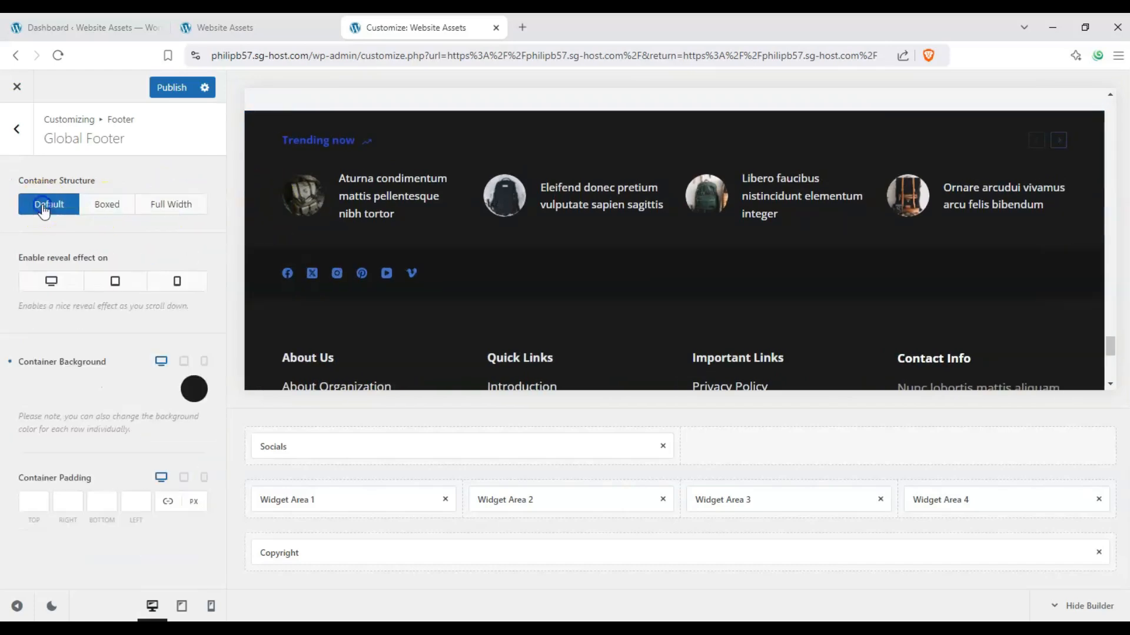
Step: Try the Boxed structure with a 211 px container bottom offset and the Full Width structure, then restore Default
left_click(103, 210)
left_click(94, 285)
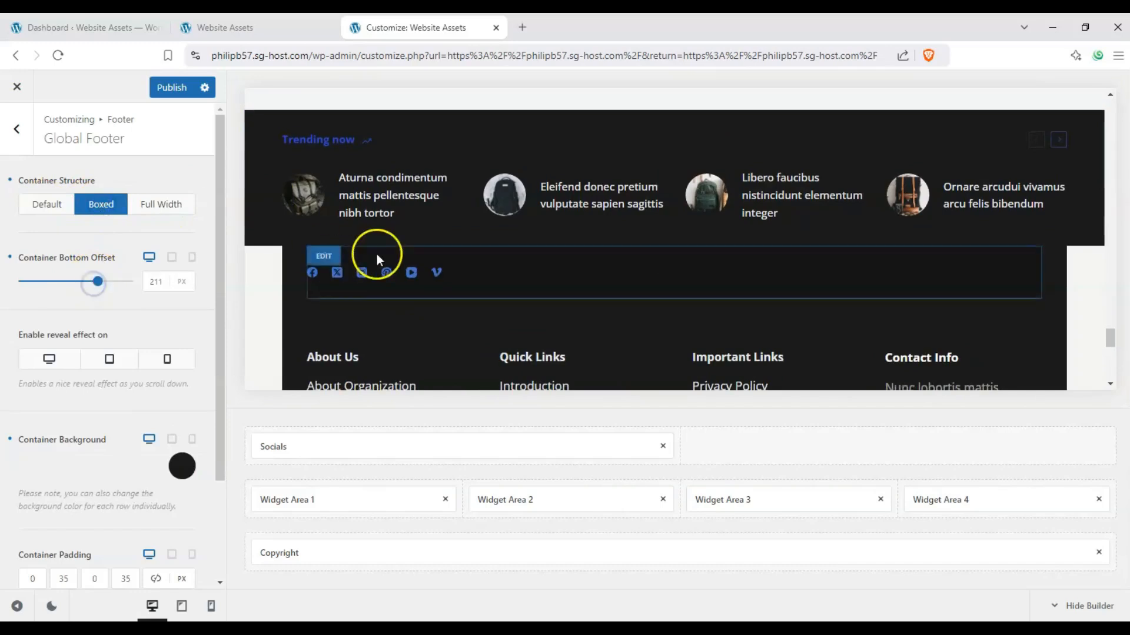
scroll(376, 253, "down", 5)
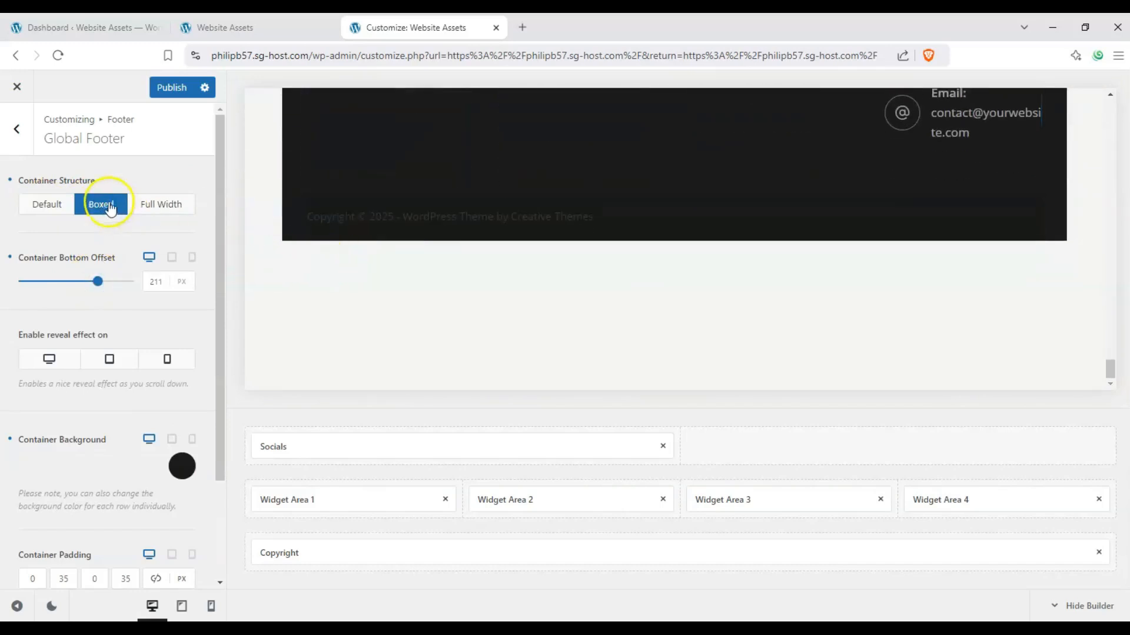
left_click(64, 282)
left_click(156, 204)
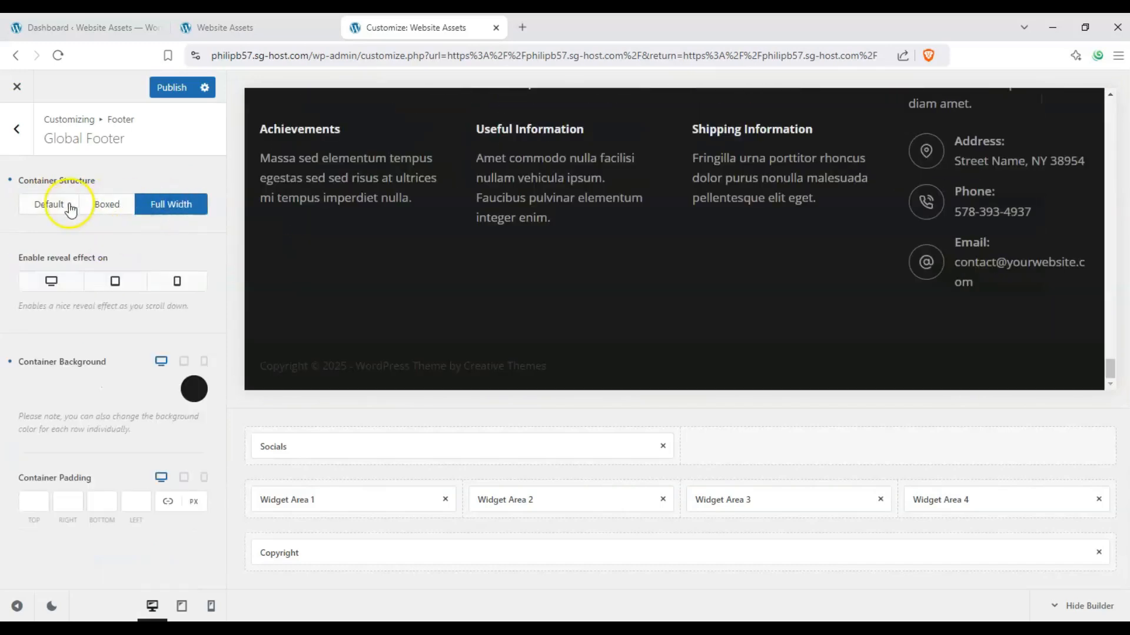
left_click(48, 206)
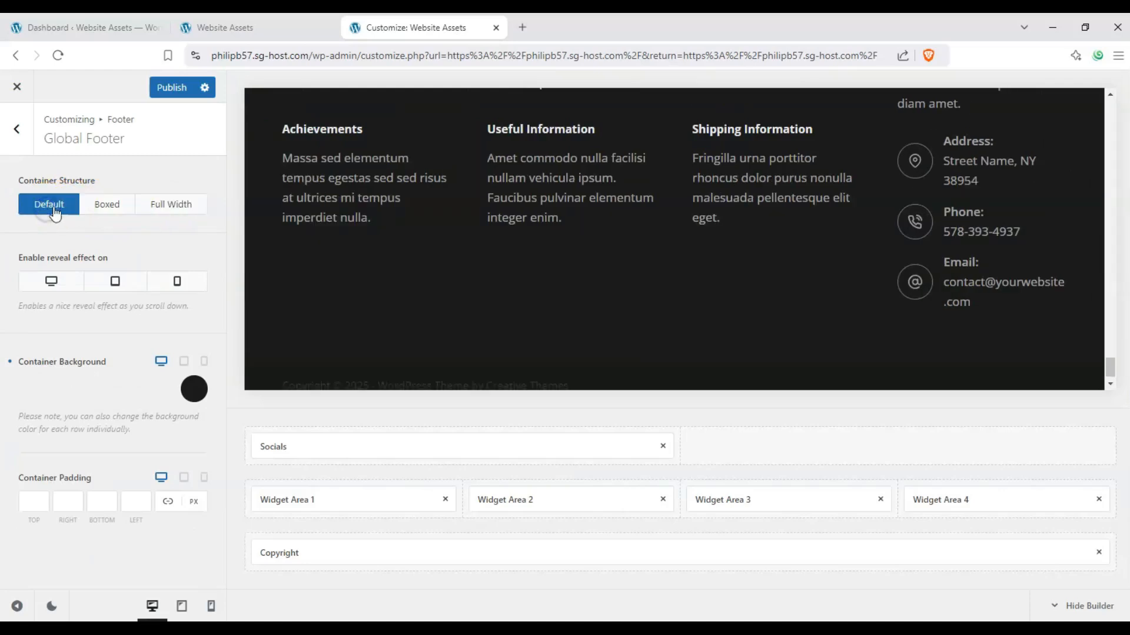
Step: Set the Global Footer's container background to a bright red and its container padding to 15 px on all sides
left_click(194, 389)
left_click(196, 364)
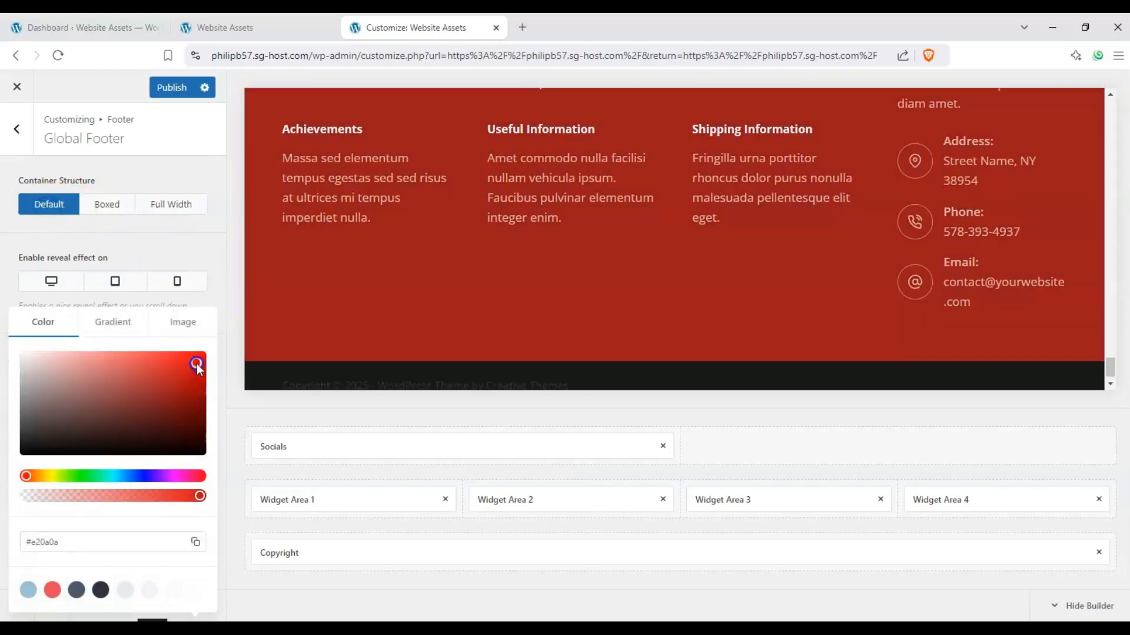
left_click_drag(197, 364, 186, 377)
left_click(106, 257)
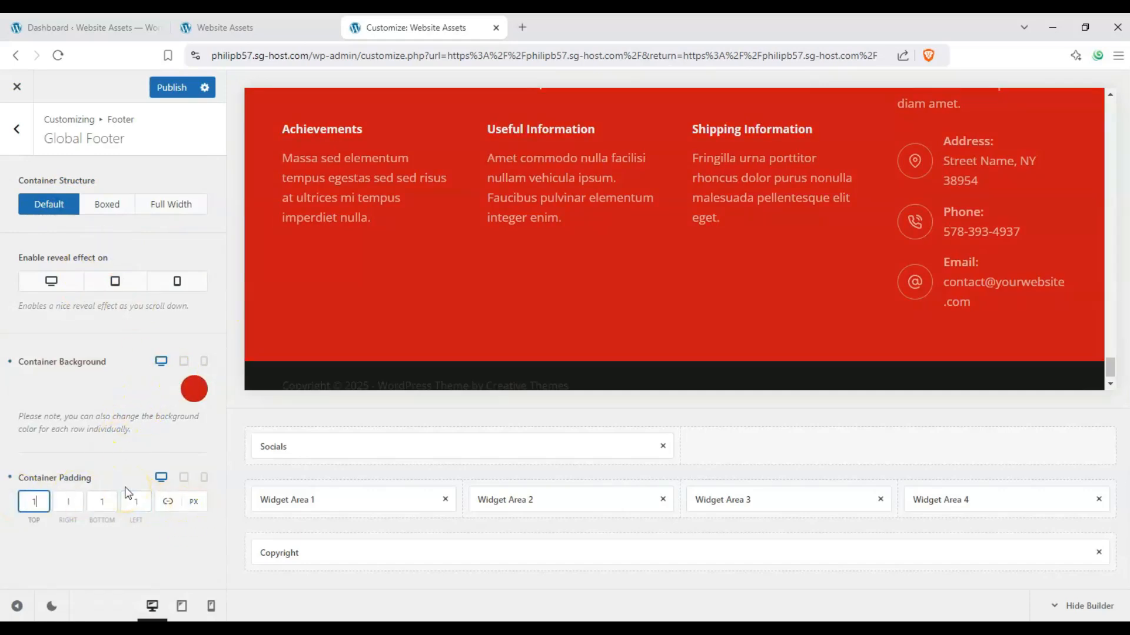
type("5")
scroll(408, 303, "down", 1)
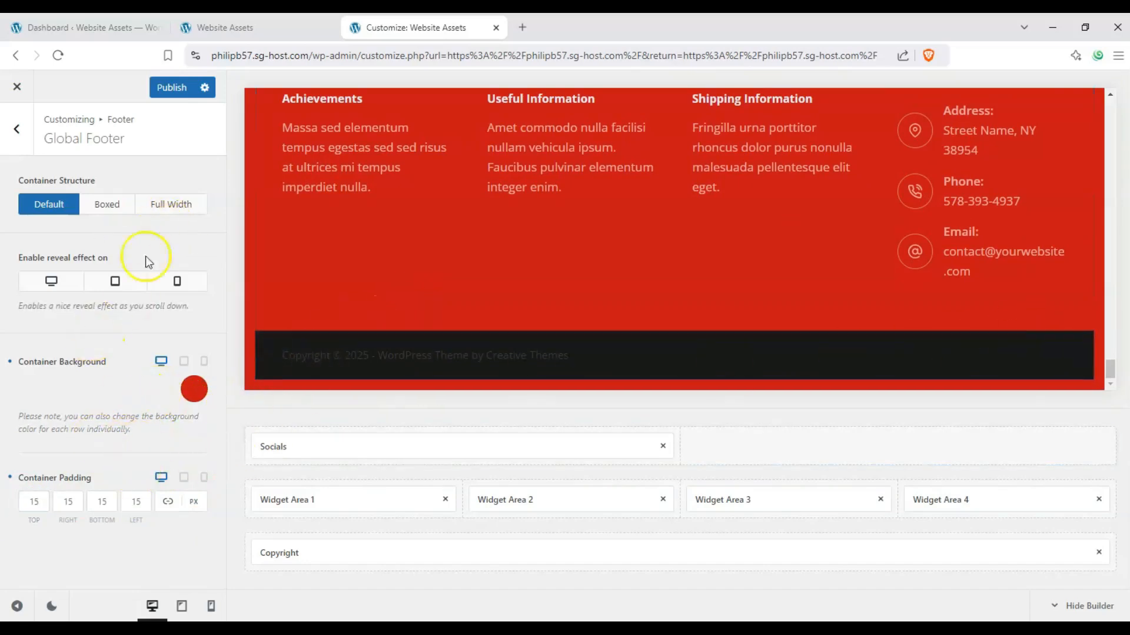
Step: Try the Global Footer's reveal effect on desktop, check it in the preview, and reset the option
left_click(51, 282)
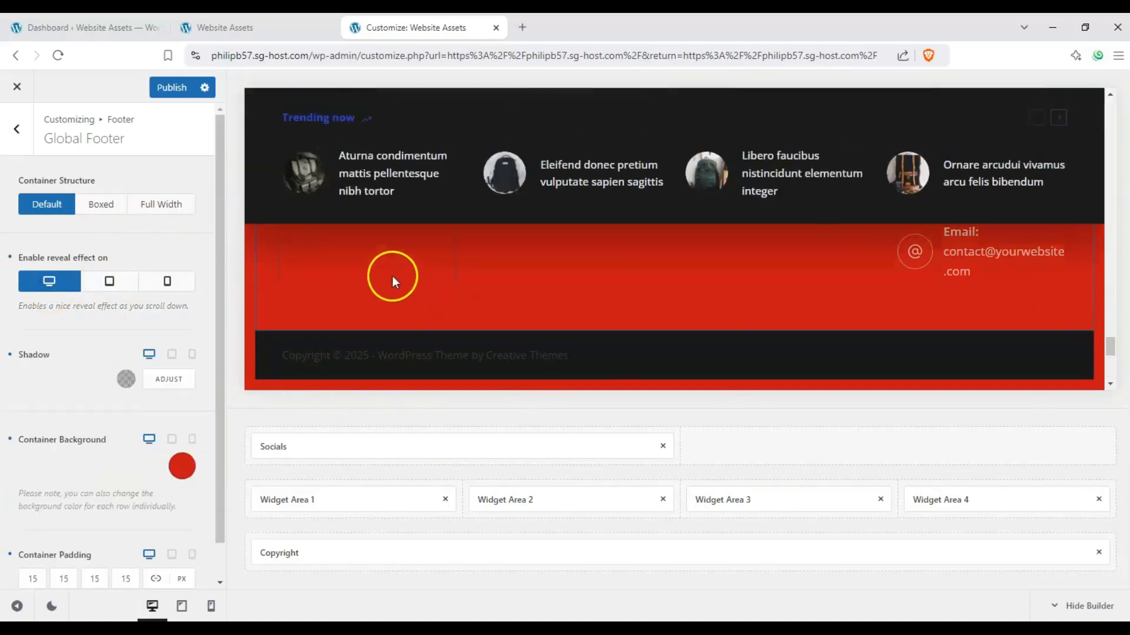
scroll(392, 274, "up", 3)
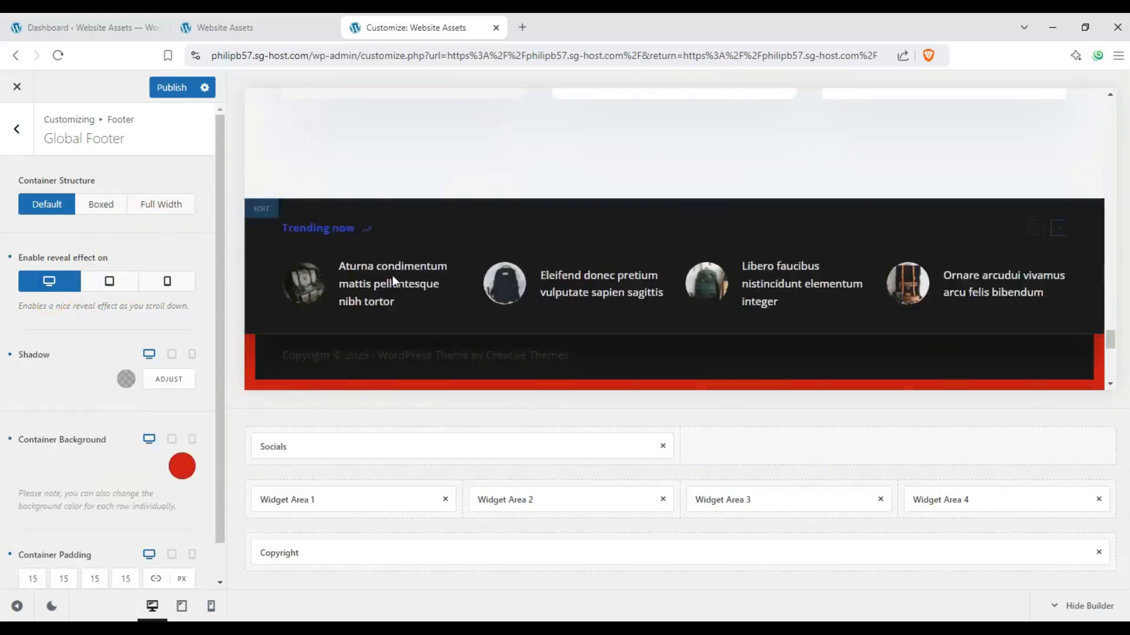
scroll(392, 274, "down", 3)
scroll(392, 274, "up", 2)
scroll(362, 270, "up", 3)
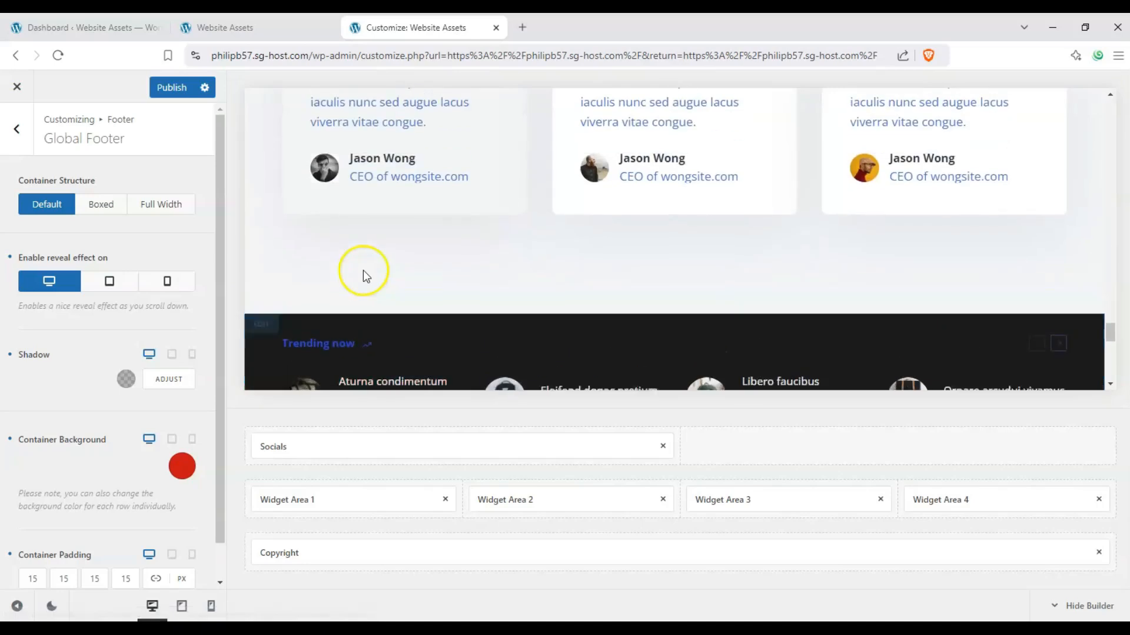
scroll(362, 270, "down", 4)
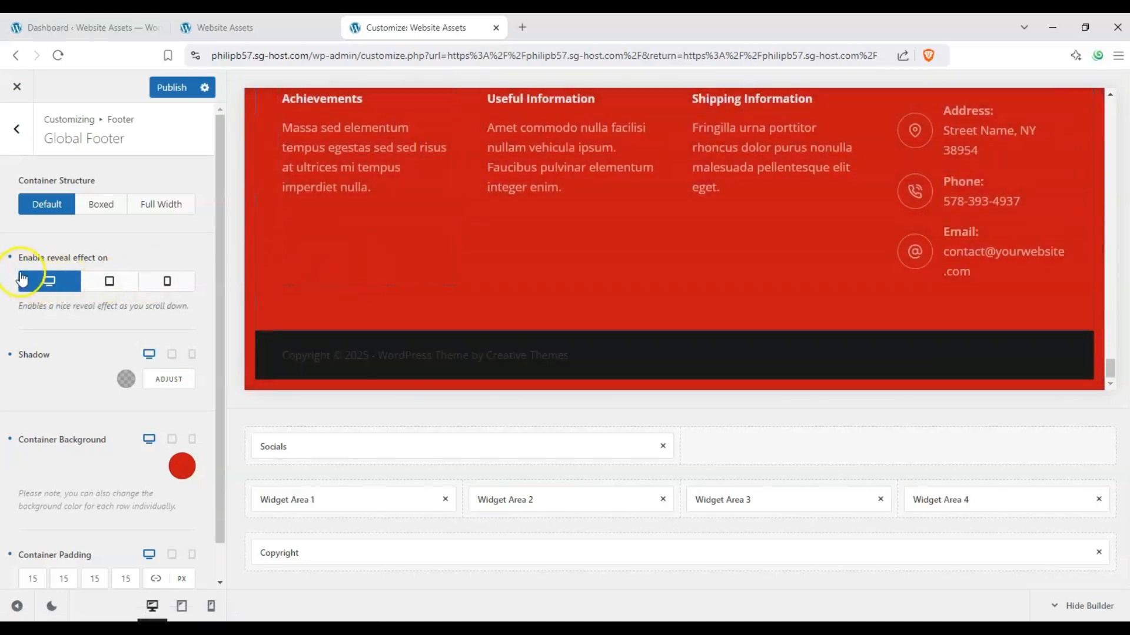
left_click(10, 258)
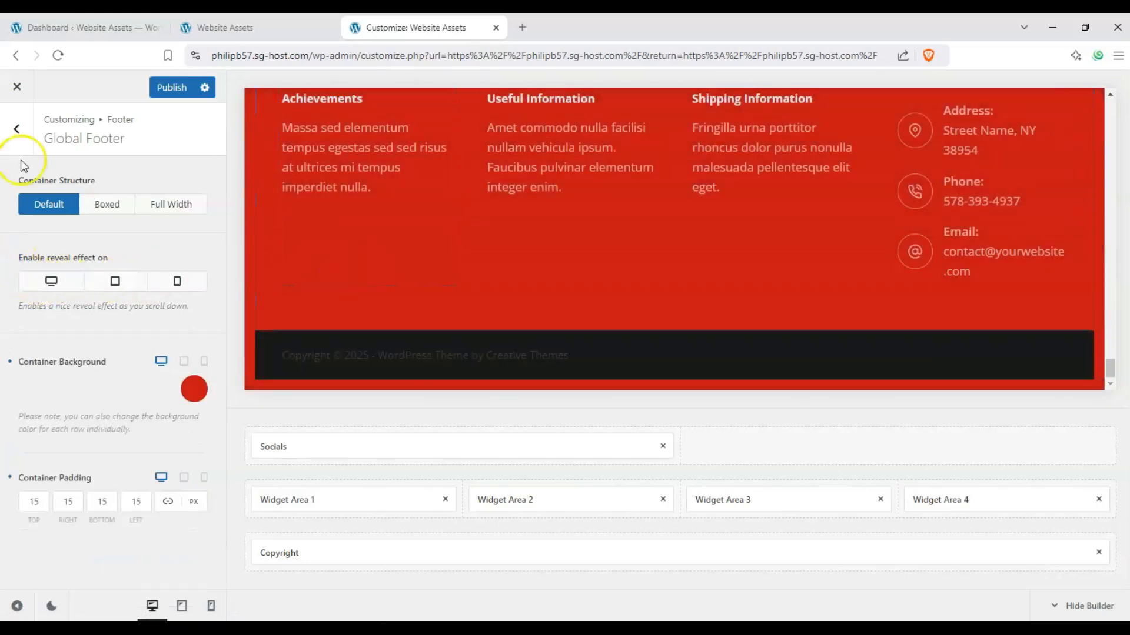
Step: Return to the Global Footer's elements and move Widget Area 2 from the middle row into the top row's empty second column
left_click(20, 140)
left_click(58, 207)
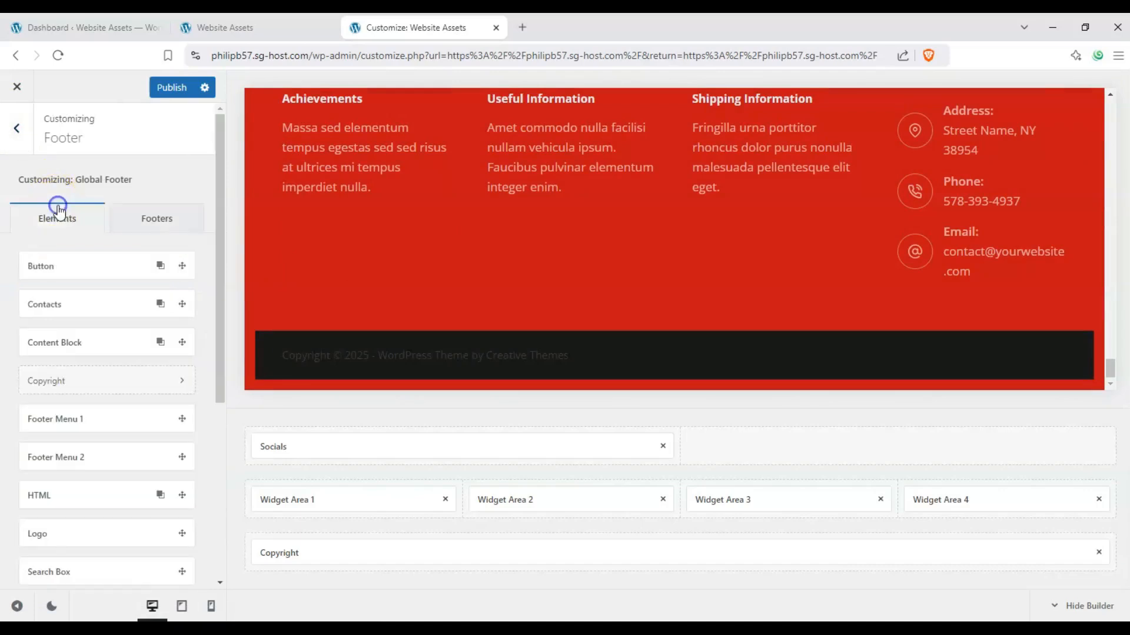
scroll(433, 296, "up", 3)
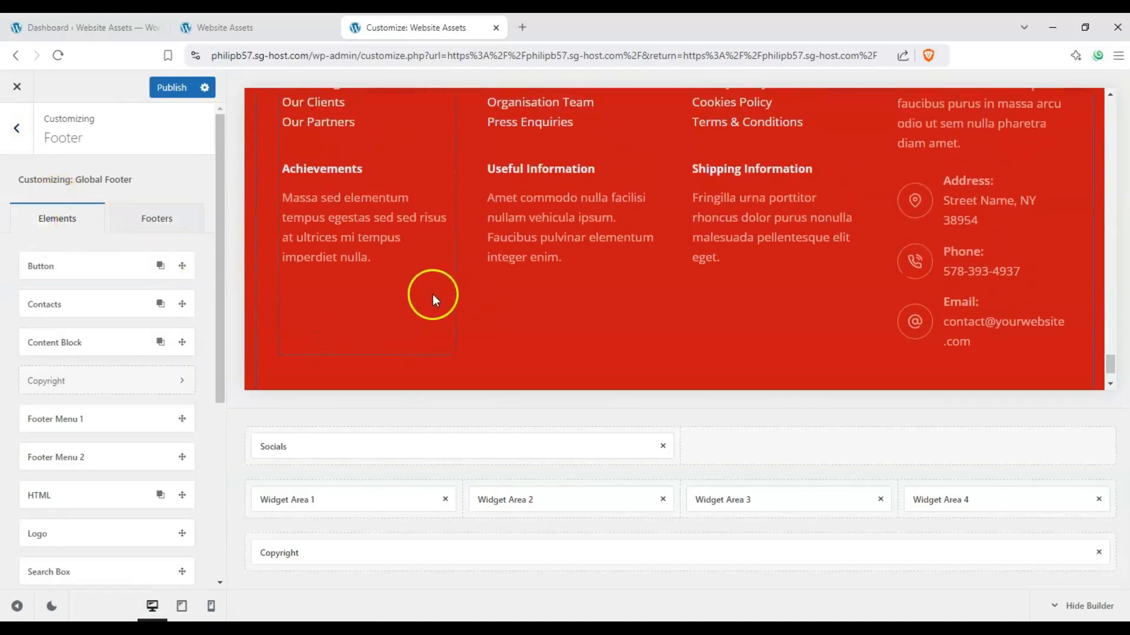
scroll(420, 295, "up", 3)
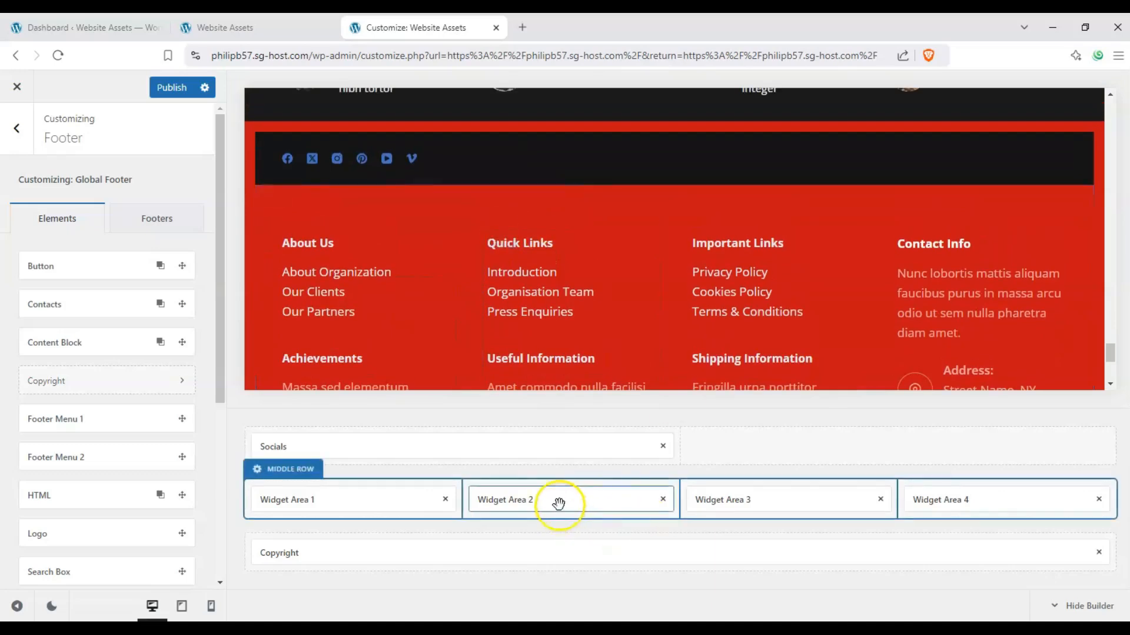
left_click_drag(558, 504, 900, 462)
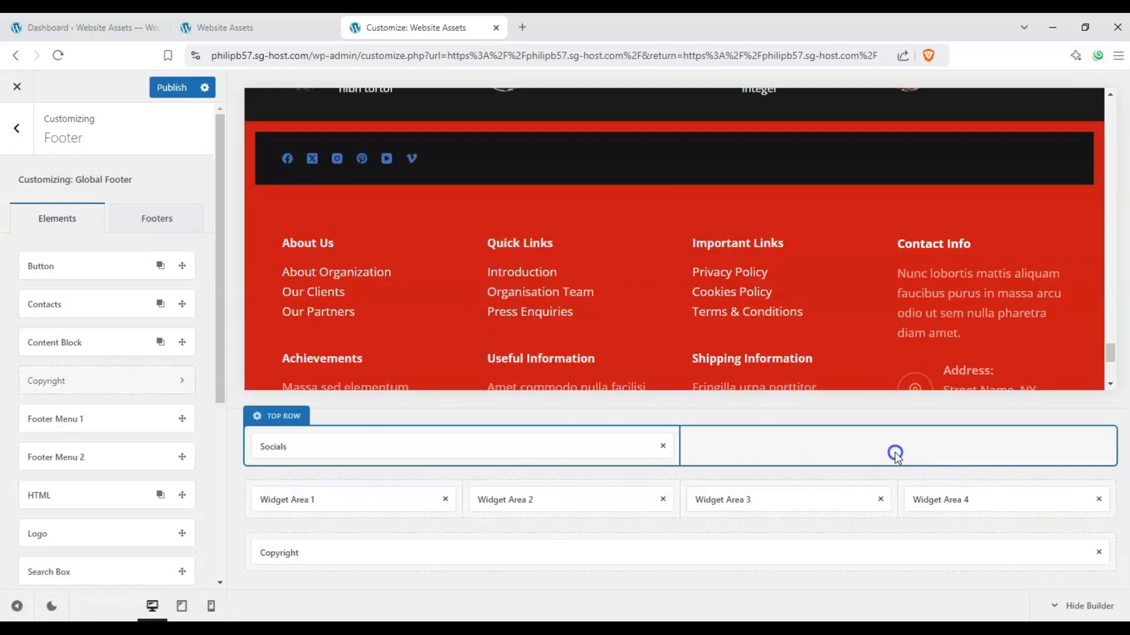
left_click_drag(569, 495, 894, 439)
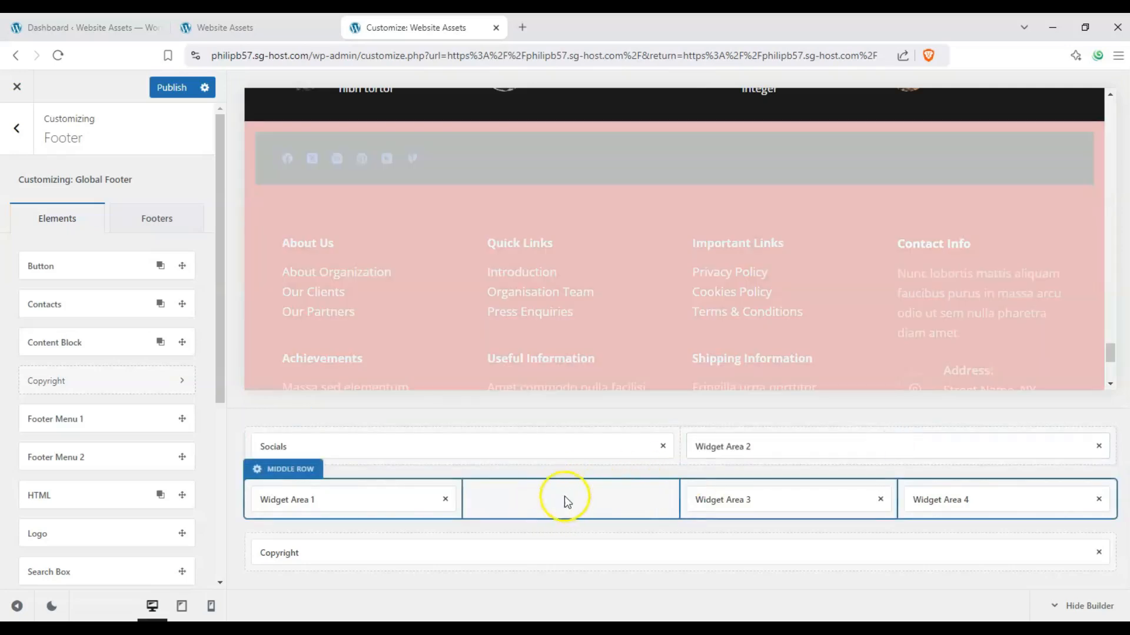
Step: Examine in the preview how the top row with Socials and Widget Area 2 and the middle row below it render
scroll(577, 316, "down", 5)
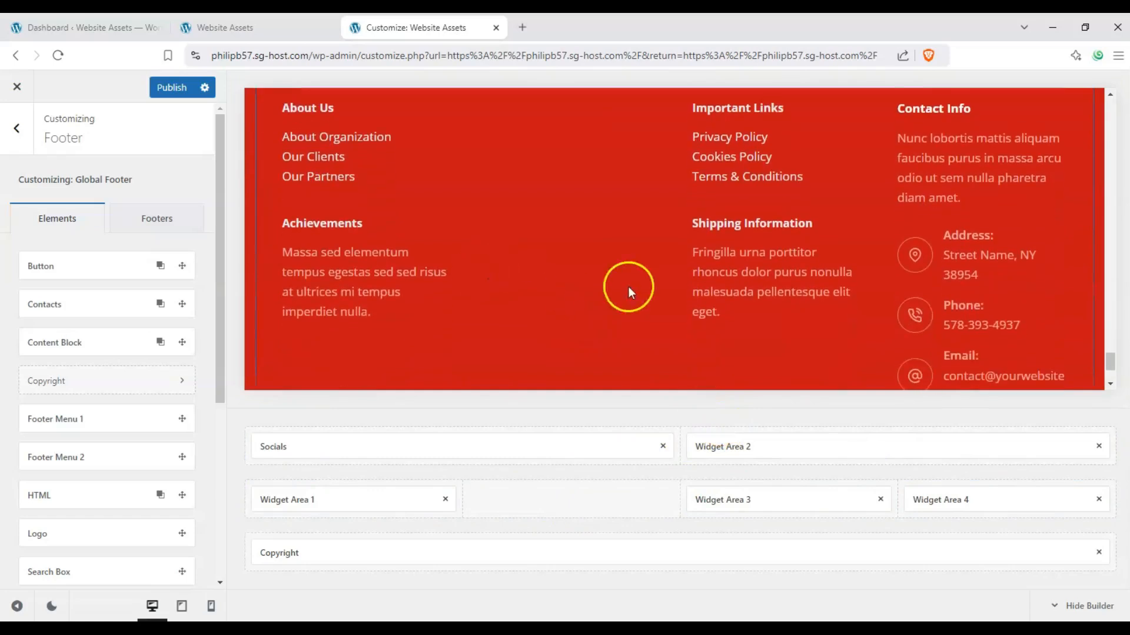
scroll(628, 287, "up", 3)
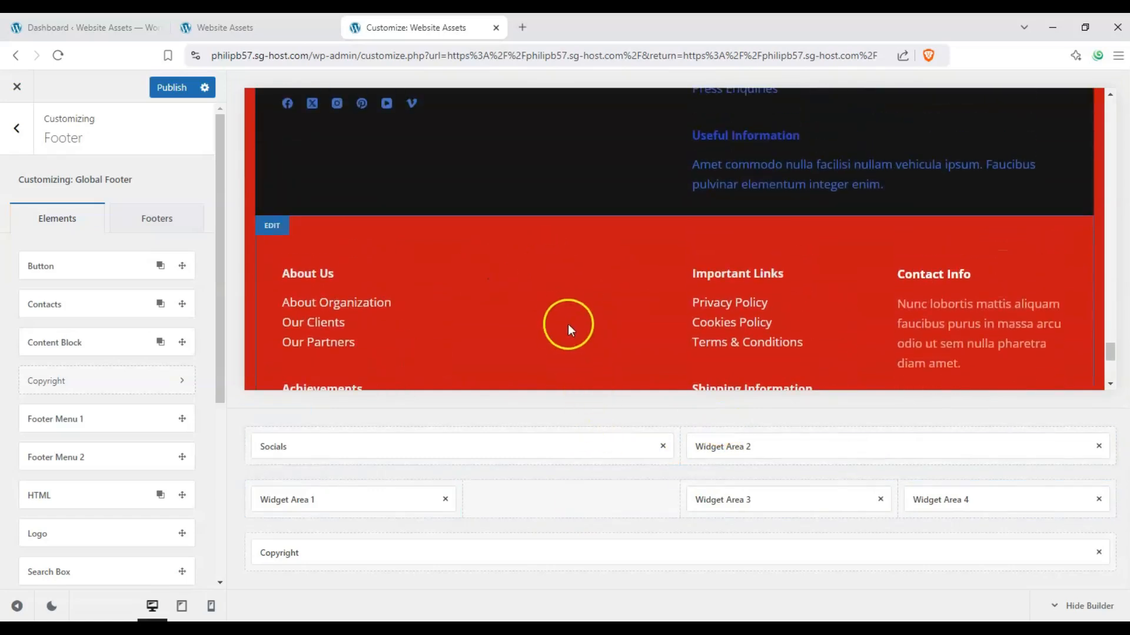
scroll(605, 323, "up", 2)
scroll(726, 176, "up", 2)
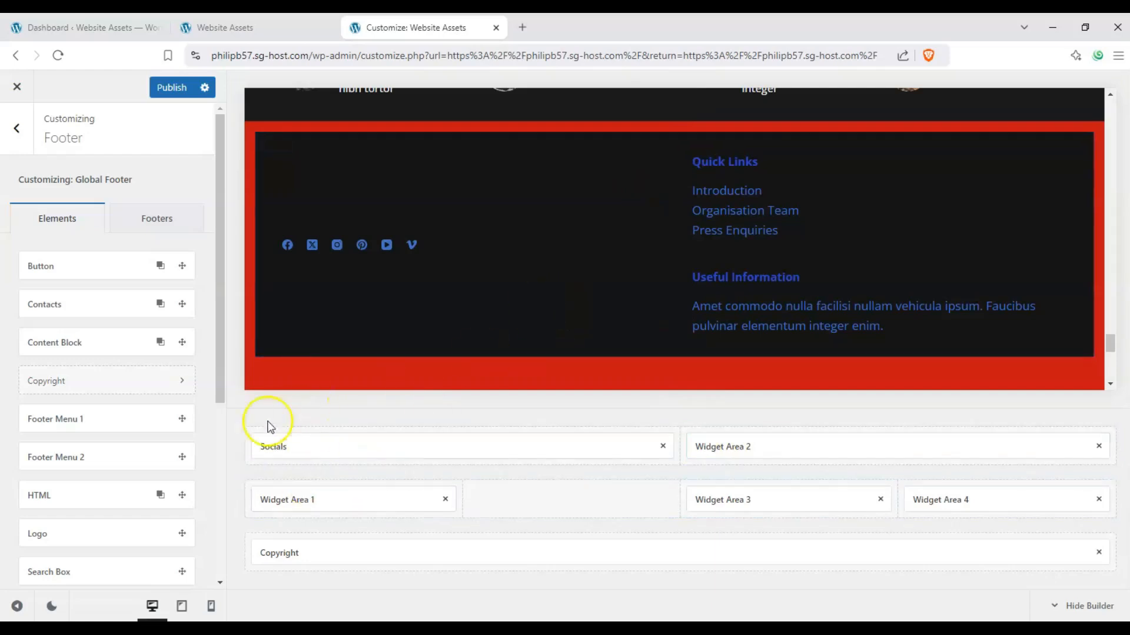
scroll(474, 283, "down", 2)
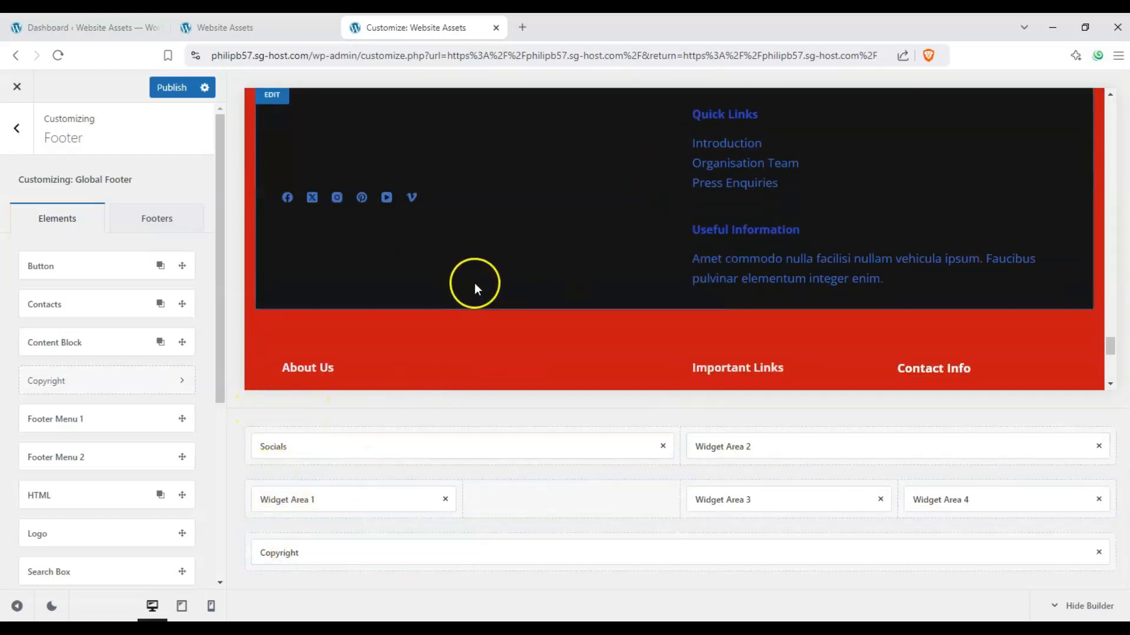
scroll(545, 256, "up", 3)
scroll(544, 256, "down", 2)
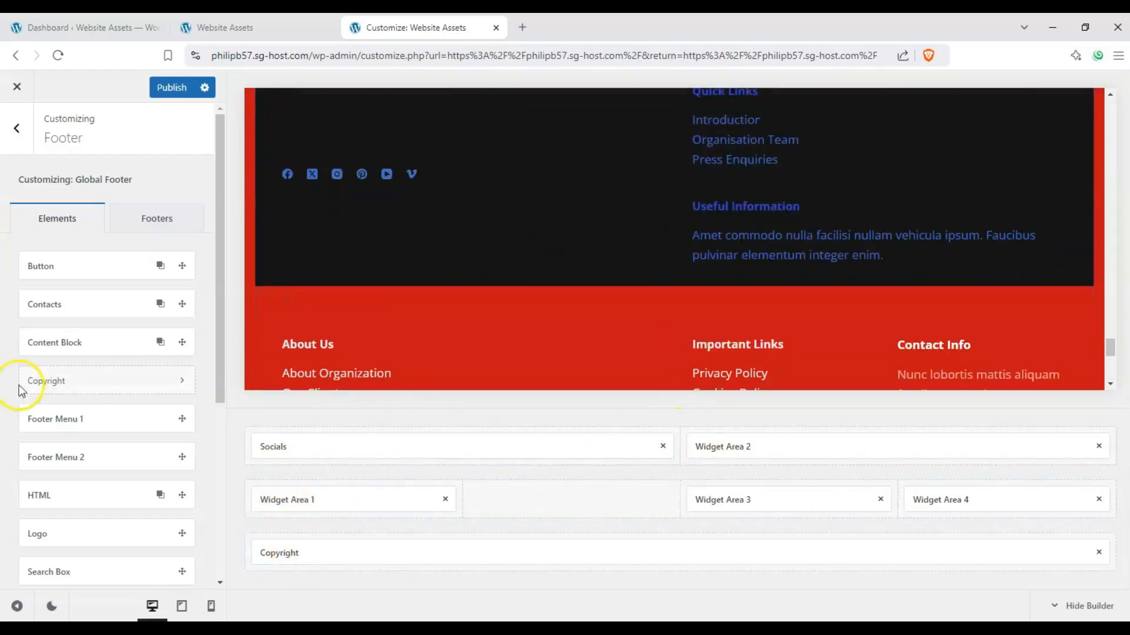
Step: Place the Button element in the middle row's empty second column and open its settings
left_click_drag(67, 270, 572, 505)
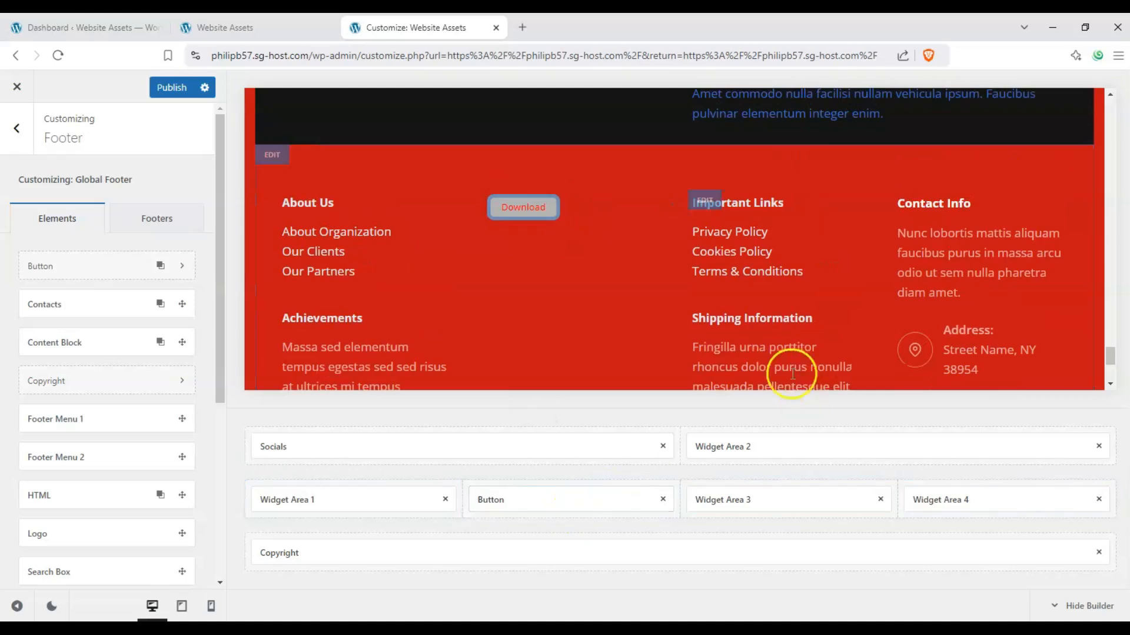
left_click(539, 500)
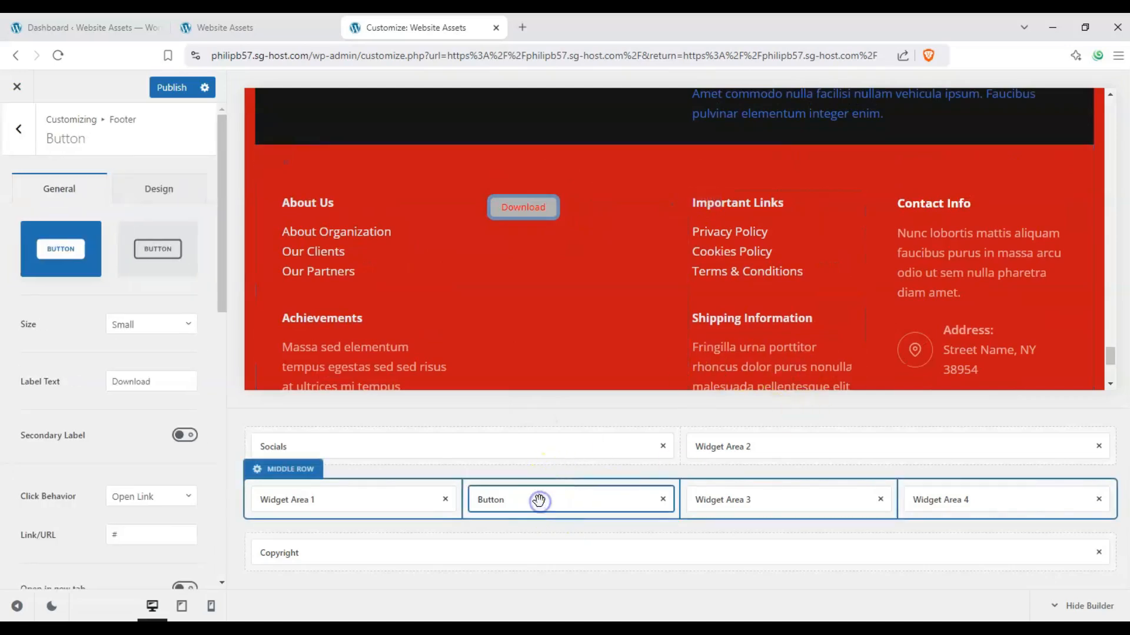
Step: Try the outline style on the footer button, restore the Default style, and look through its general and design options
left_click(160, 251)
left_click(48, 263)
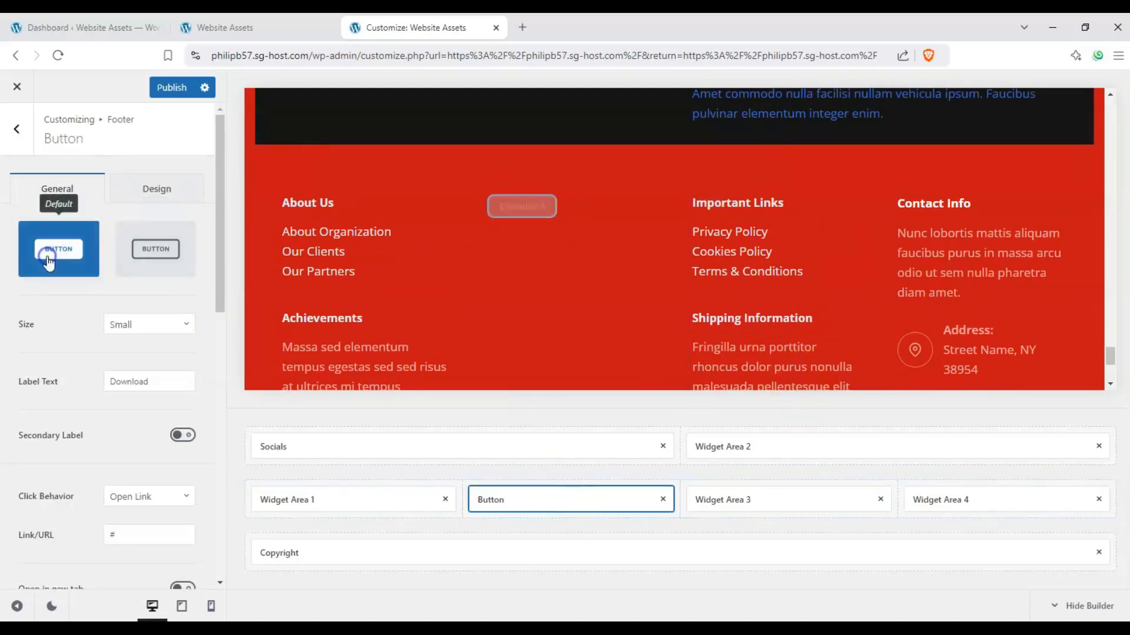
left_click(151, 192)
left_click(69, 196)
scroll(106, 373, "down", 2)
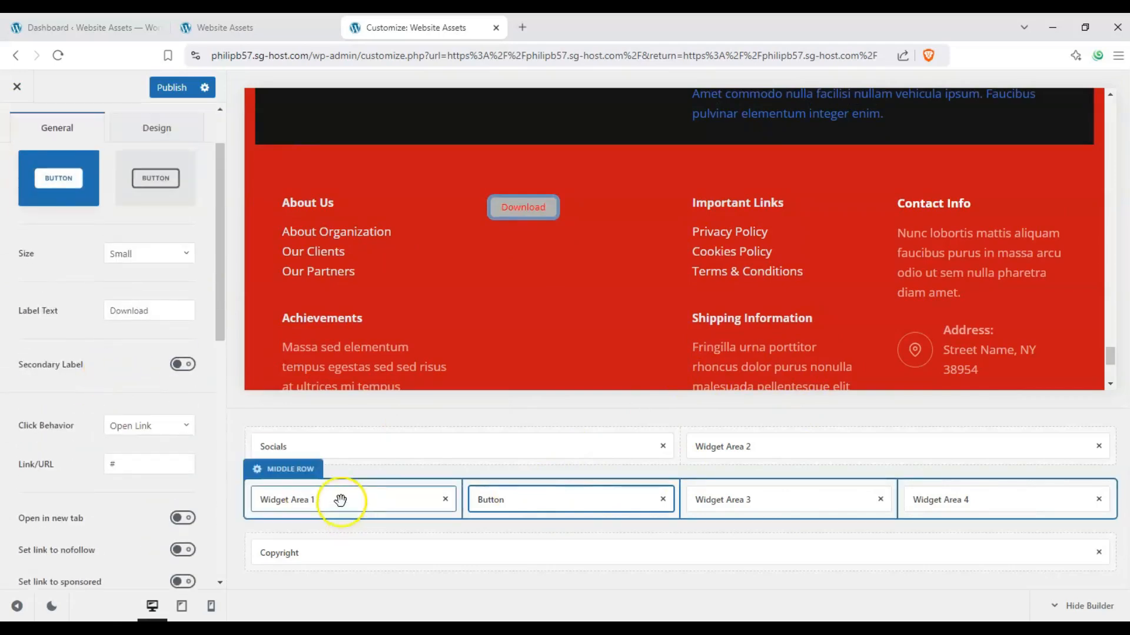
Step: Look at the settings of the Socials, Copyright and Widget Area 3 footer elements one after another
left_click(363, 449)
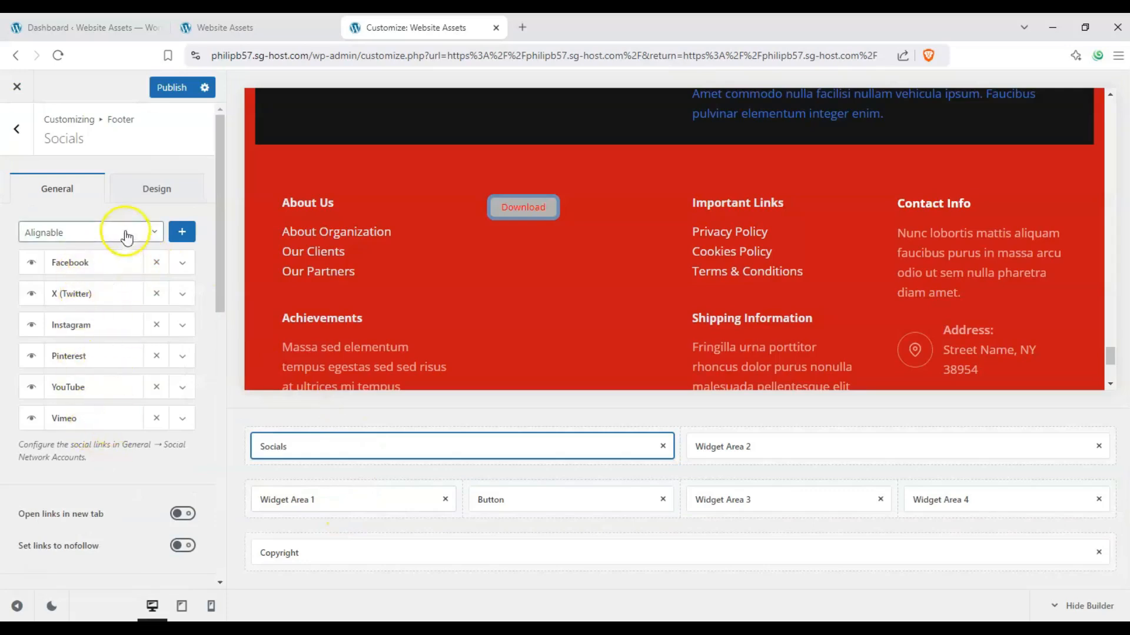
left_click(580, 540)
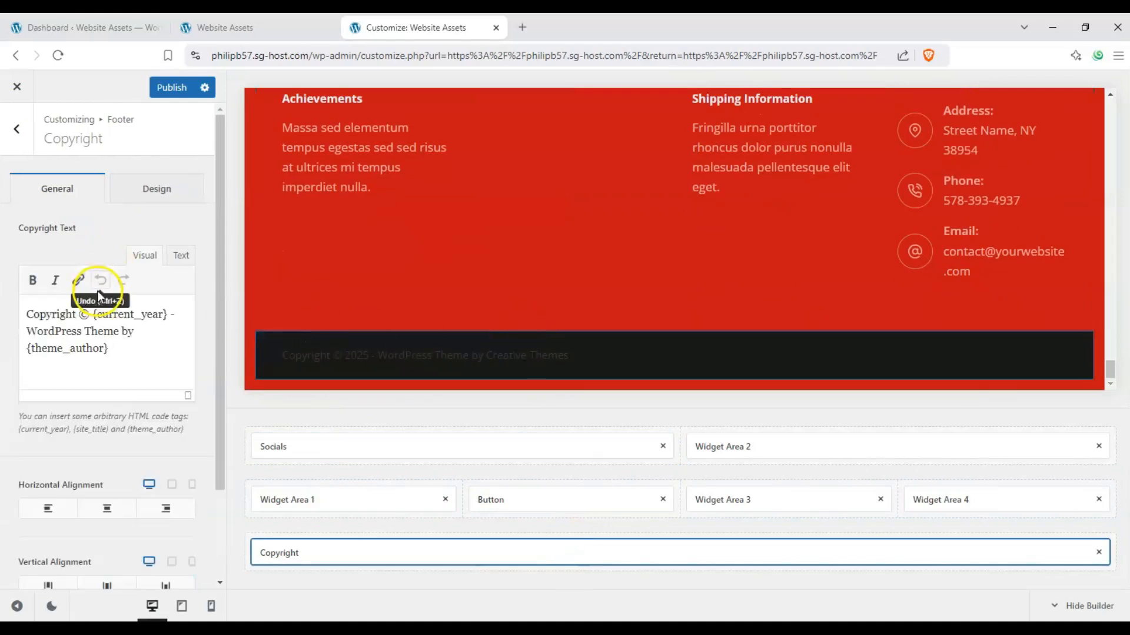
left_click(788, 499)
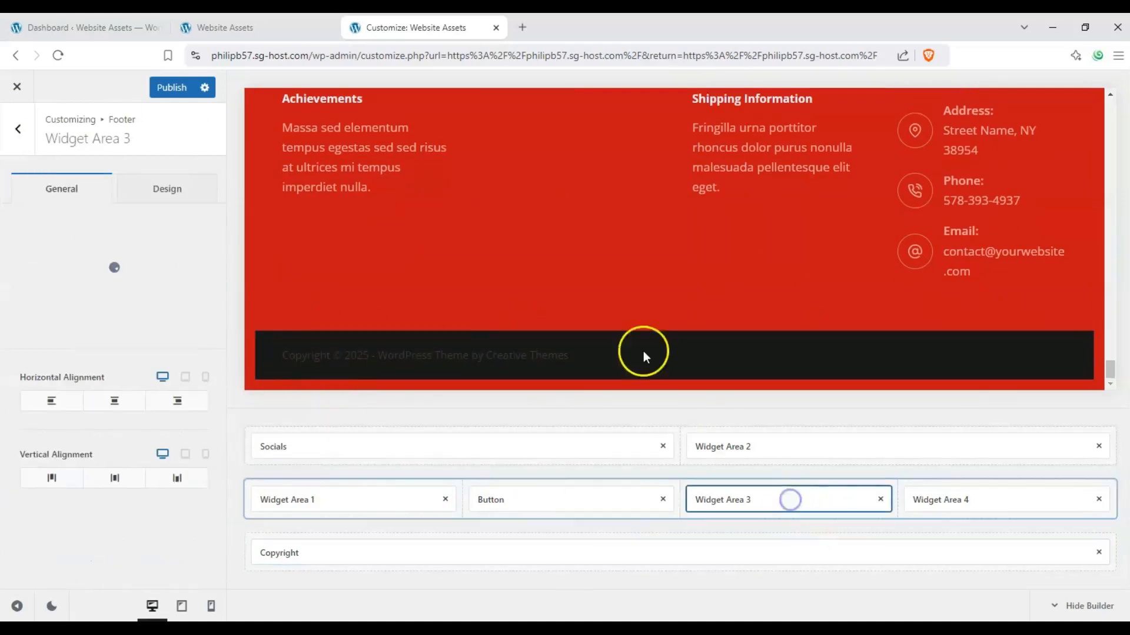
Step: Look through the Button and Socials element settings and the rendered footer rows, and open the top row's settings
left_click(557, 500)
left_click(378, 443)
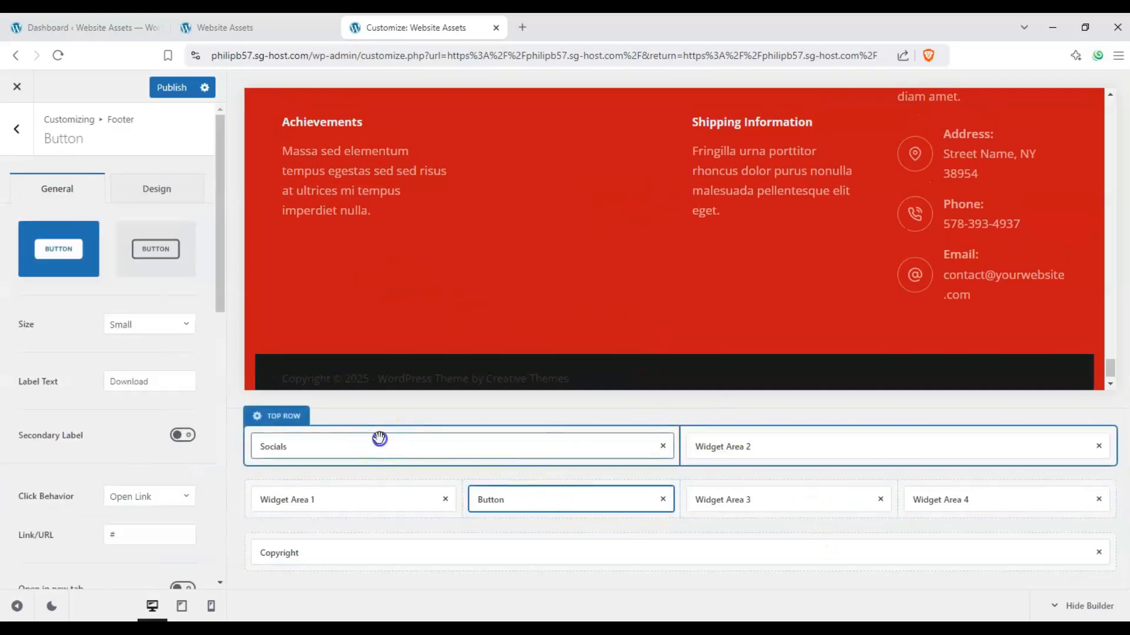
scroll(359, 337, "up", 2)
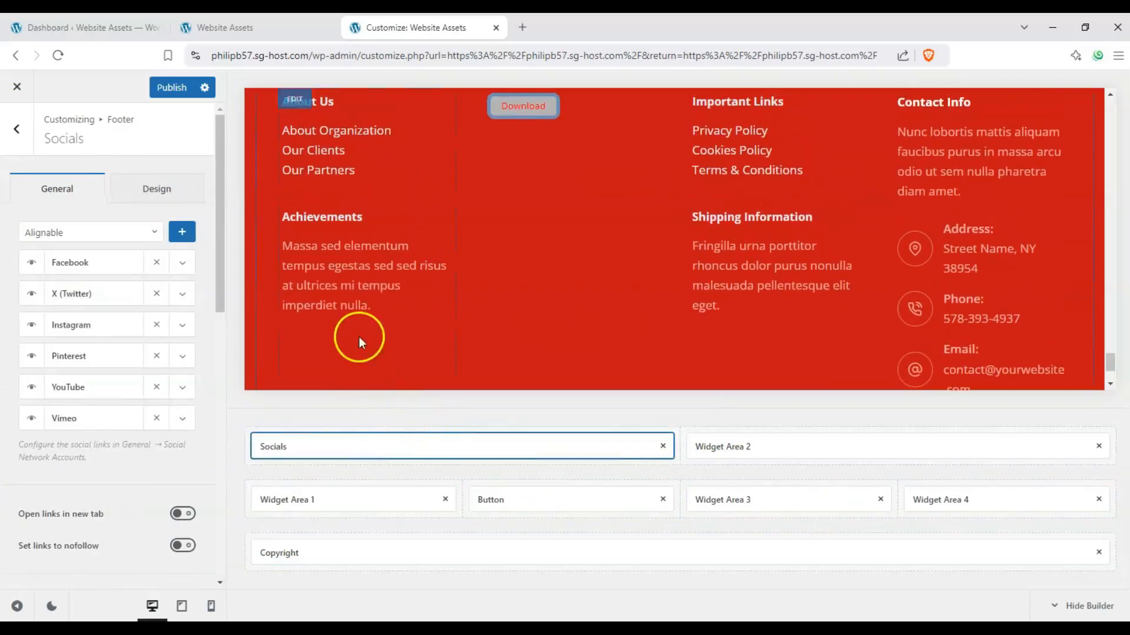
scroll(400, 231, "up", 8)
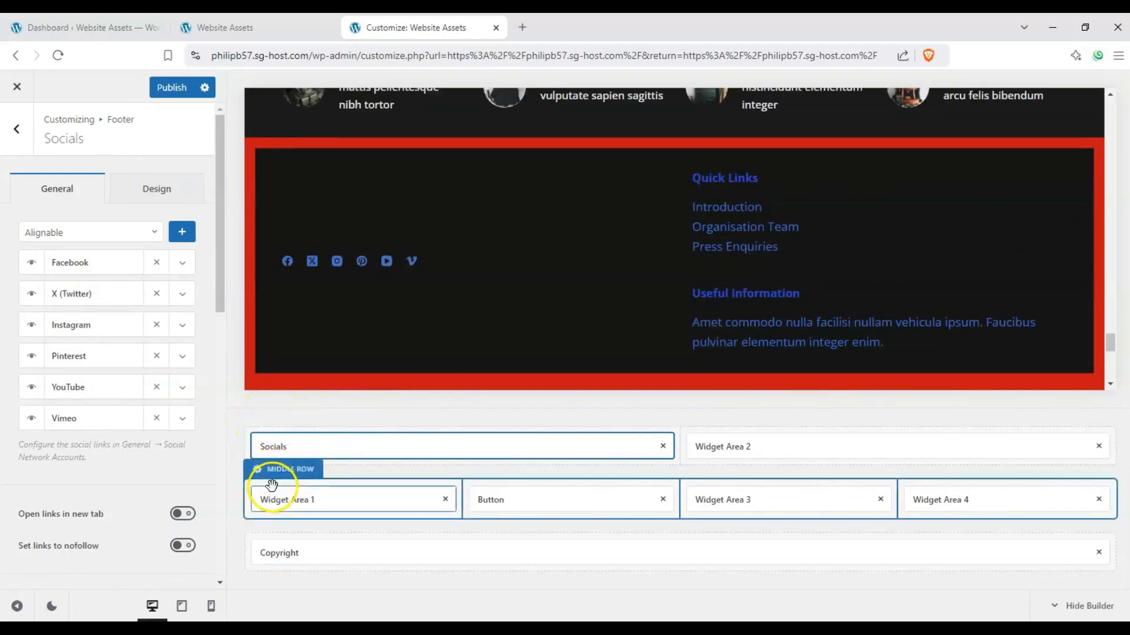
left_click(258, 417)
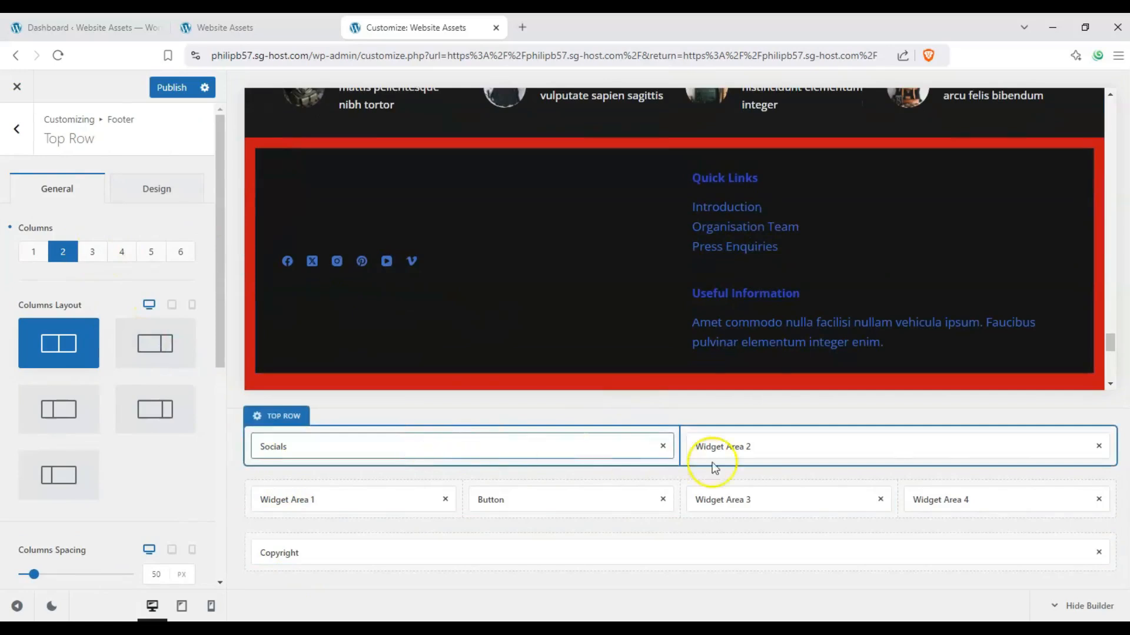
Step: Try six columns with a wider first column for the footer's top row
left_click(132, 259)
left_click(183, 256)
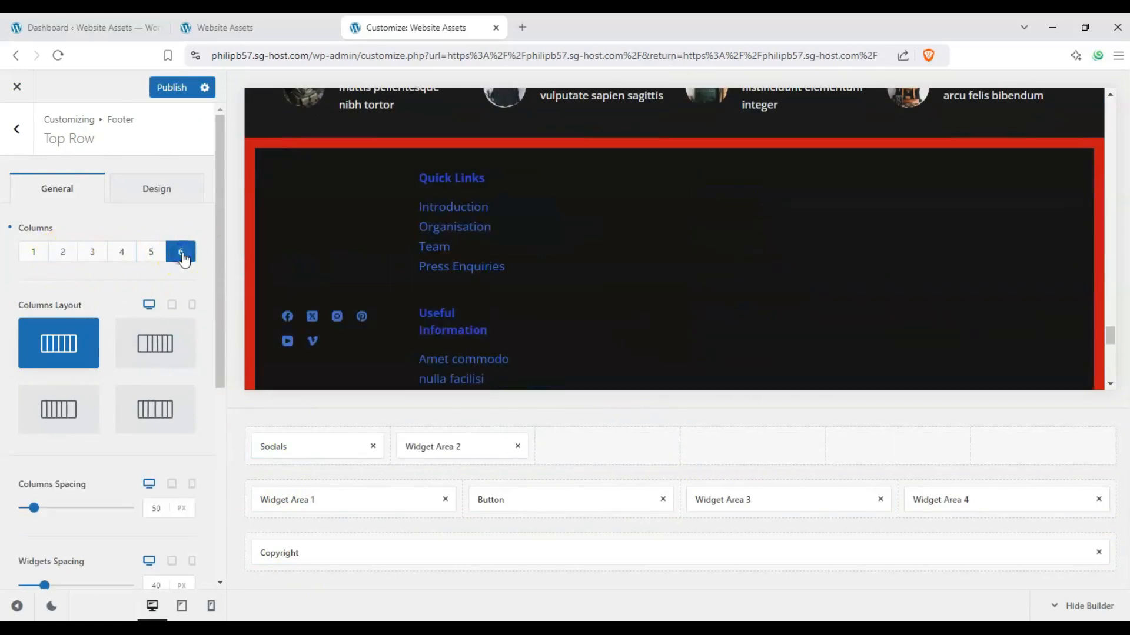
left_click(156, 353)
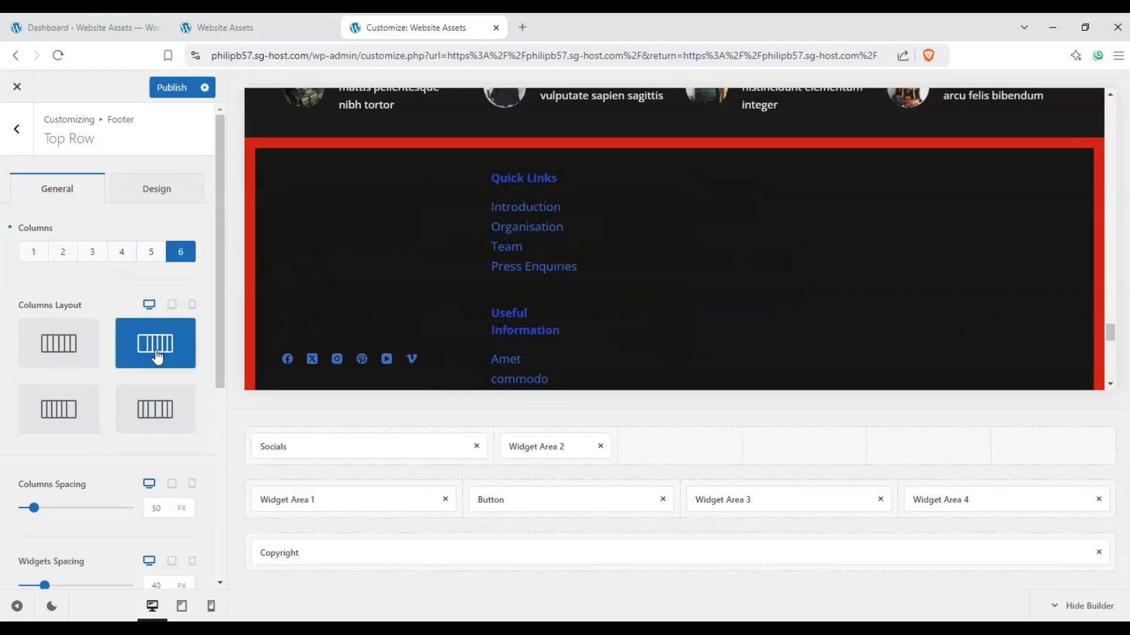
scroll(218, 292, "down", 2)
scroll(139, 278, "up", 1)
Step: Give the top row four columns with a wider last column and move Widget Area 2 into that last column
left_click(89, 207)
left_click(120, 206)
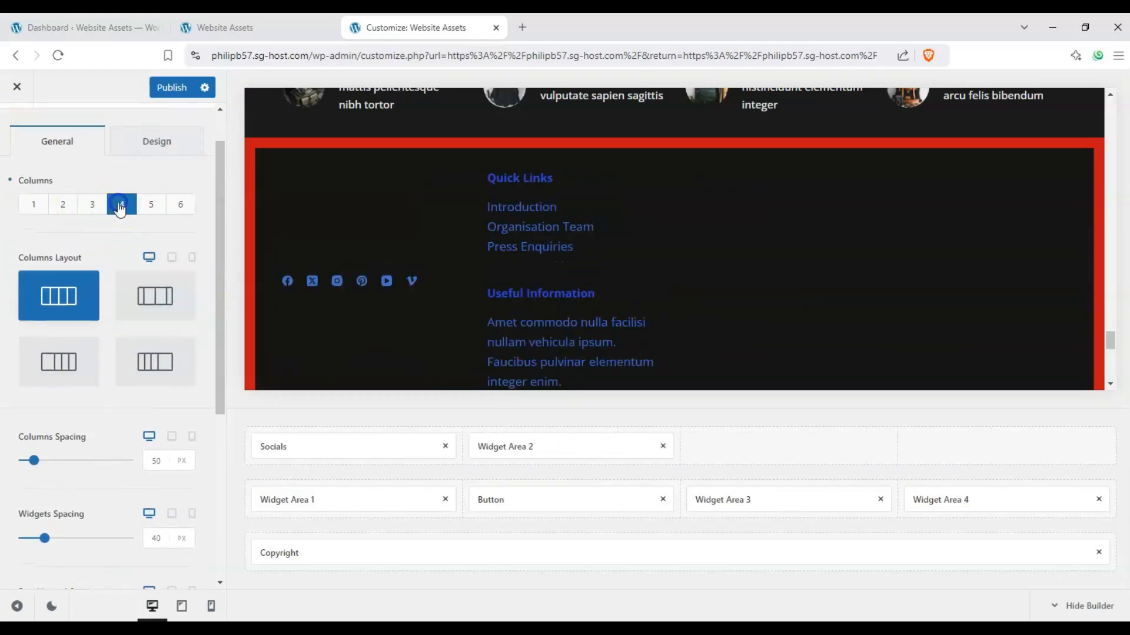
left_click(149, 310)
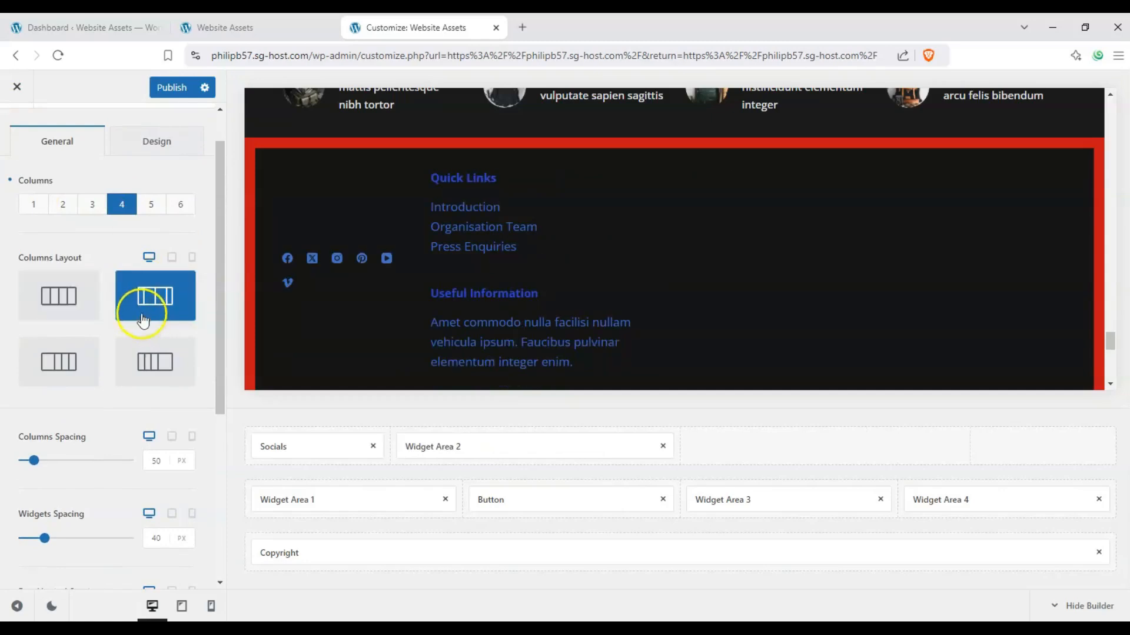
left_click(174, 373)
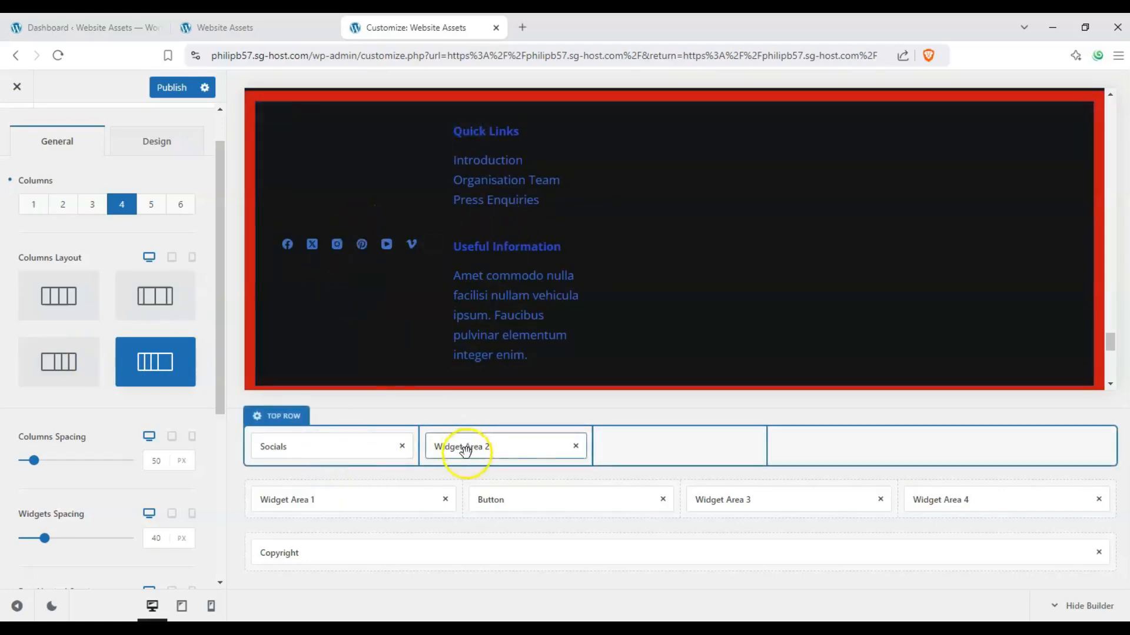
left_click_drag(461, 447, 950, 451)
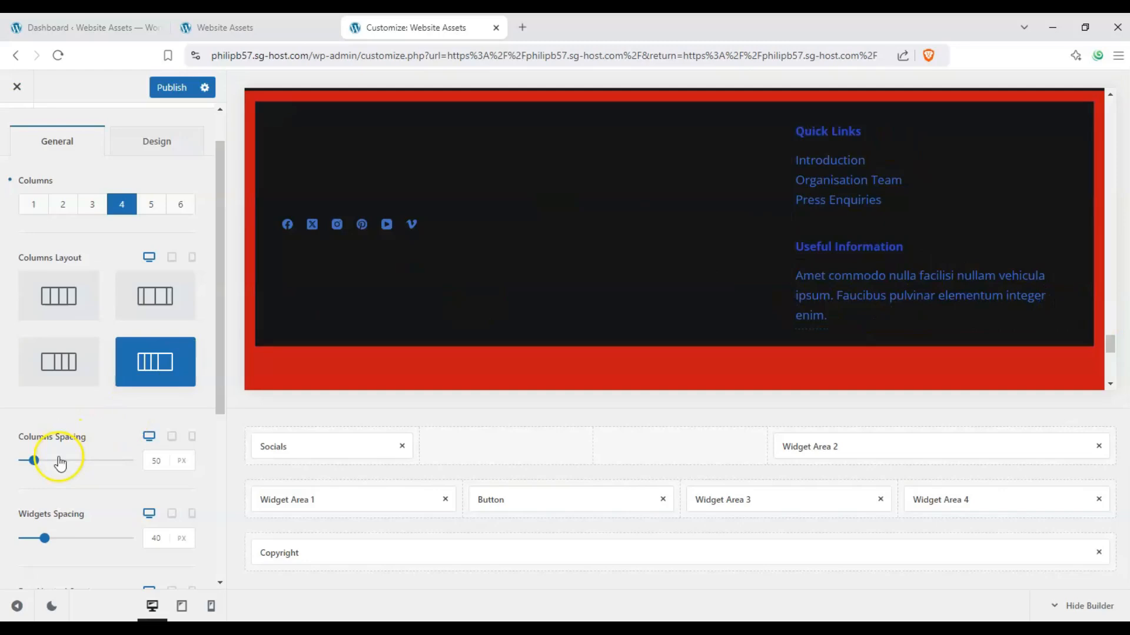
Step: Set the top row's columns spacing to 34 px, widgets spacing to 105 px and row vertical spacing to 60 px
mouse_move(34, 460)
left_mouse_down()
mouse_move(63, 461)
mouse_move(28, 464)
left_mouse_up()
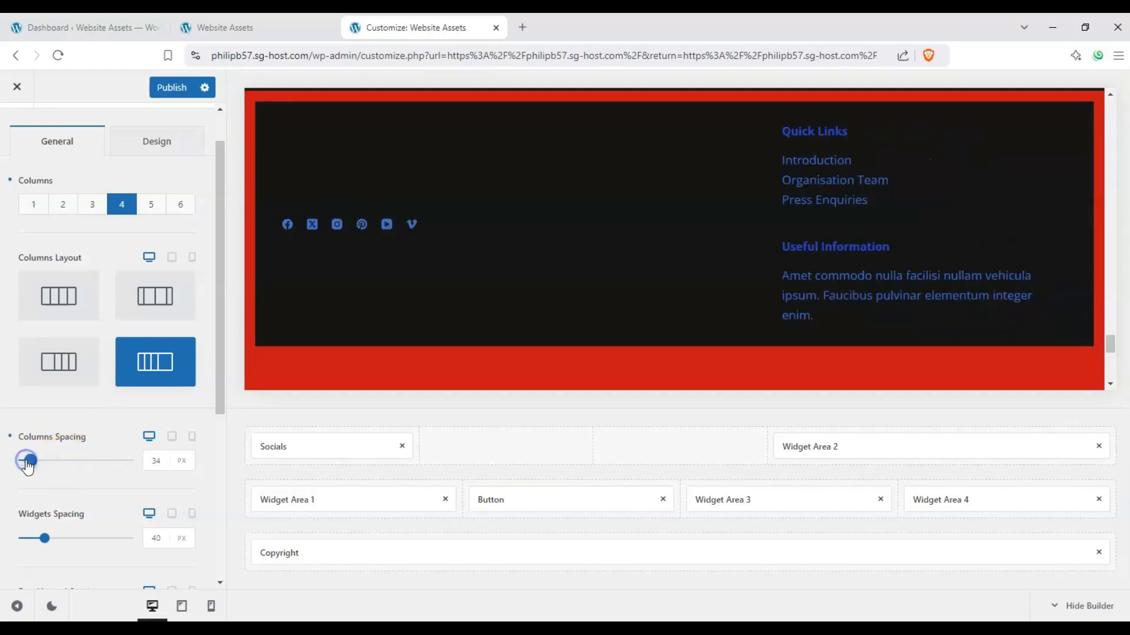
left_click(75, 539)
scroll(69, 468, "down", 2)
left_click(60, 522)
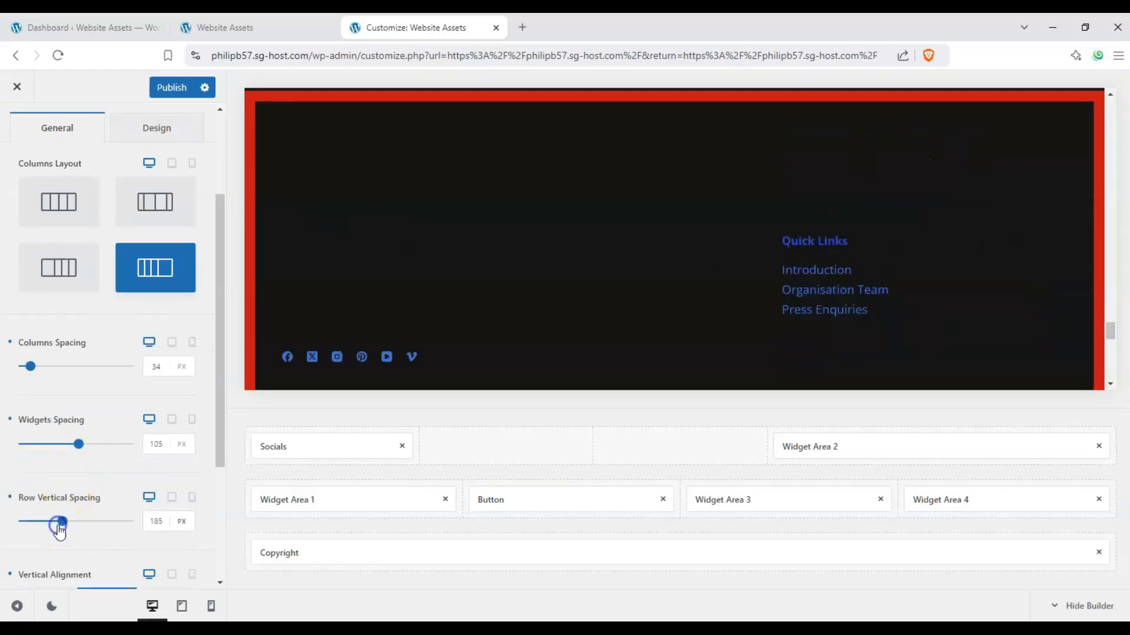
left_click(34, 523)
Step: Compare the vertical alignments of the top row and set it to top alignment
scroll(81, 503, "down", 2)
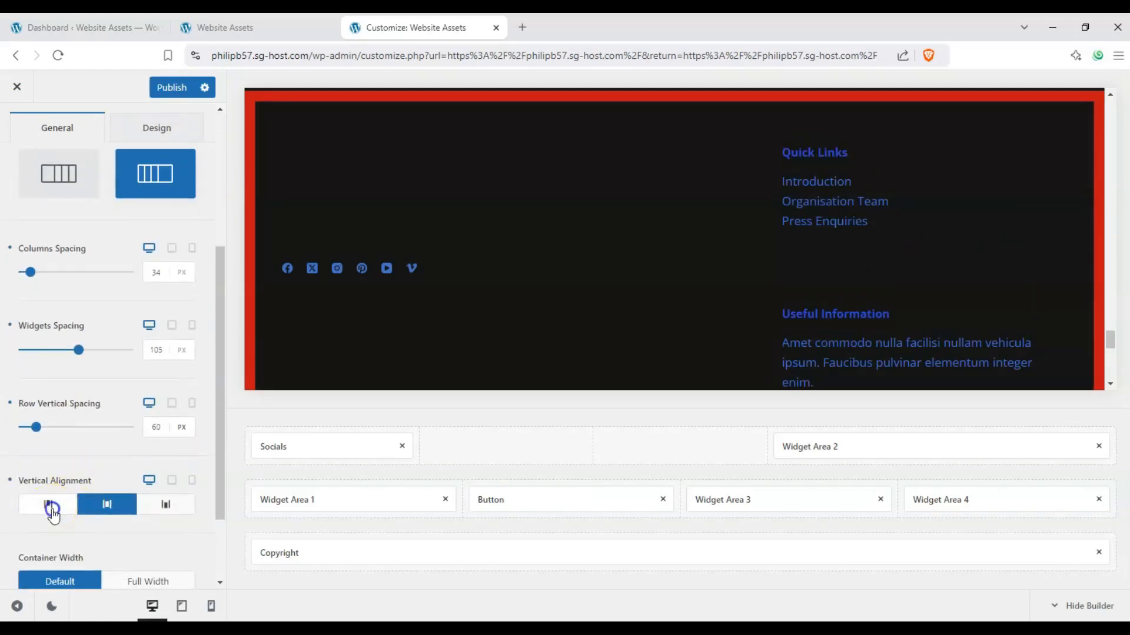
left_click(50, 506)
left_click(160, 505)
left_click(106, 504)
left_click(57, 504)
Step: Try the Full Width container and hiding the top row on desktop, restoring the Default width and desktop visibility
scroll(100, 454, "down", 2)
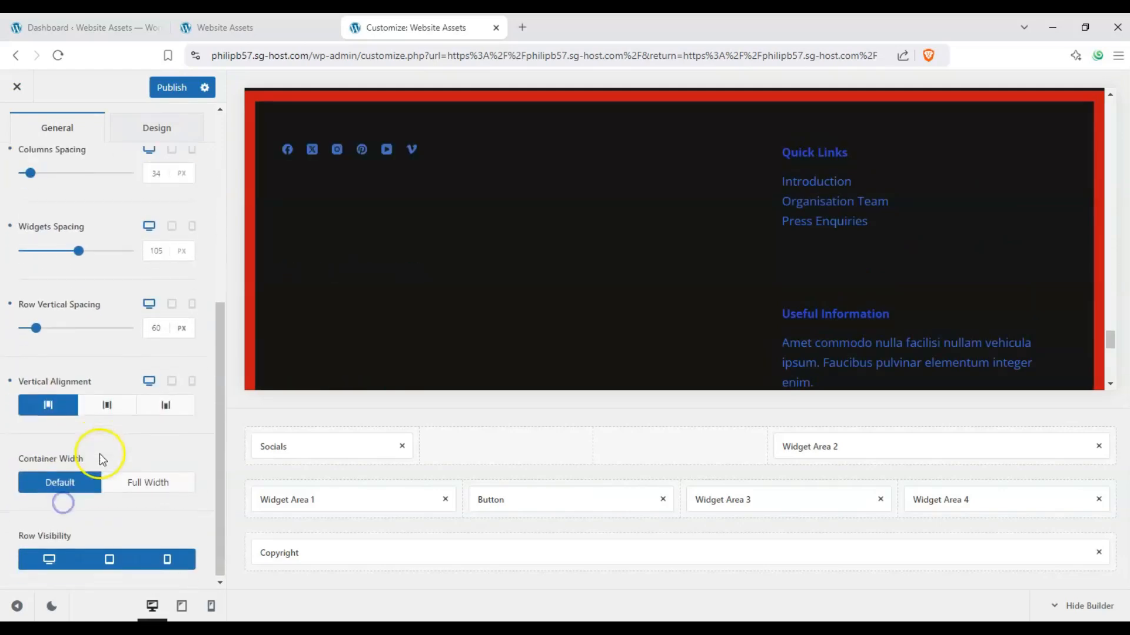
left_click(130, 481)
left_click(63, 478)
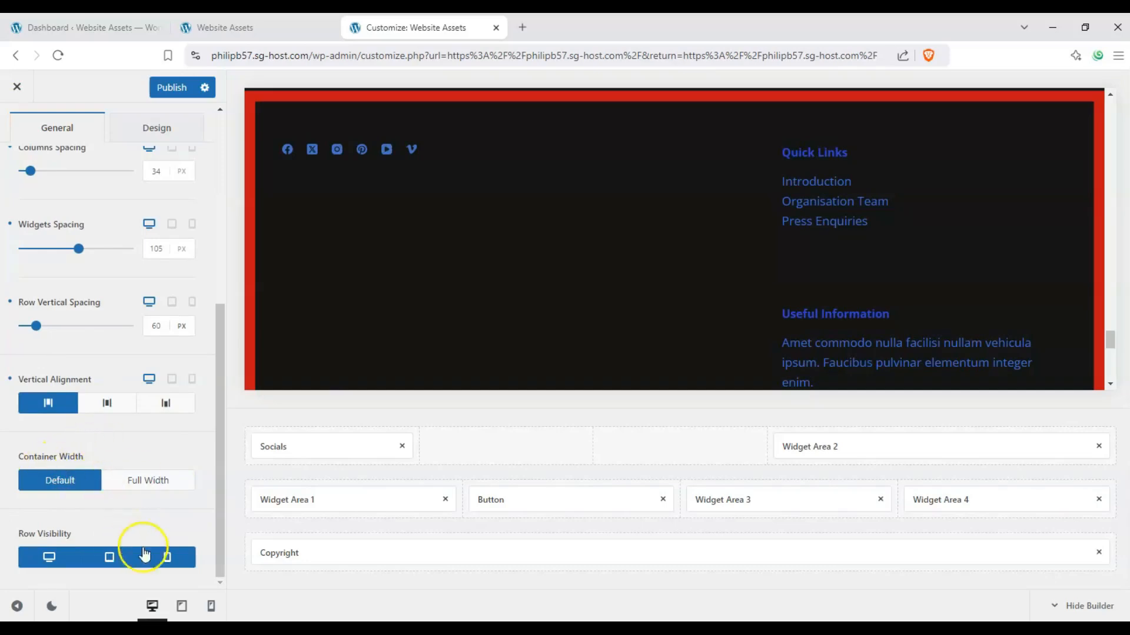
left_click(66, 557)
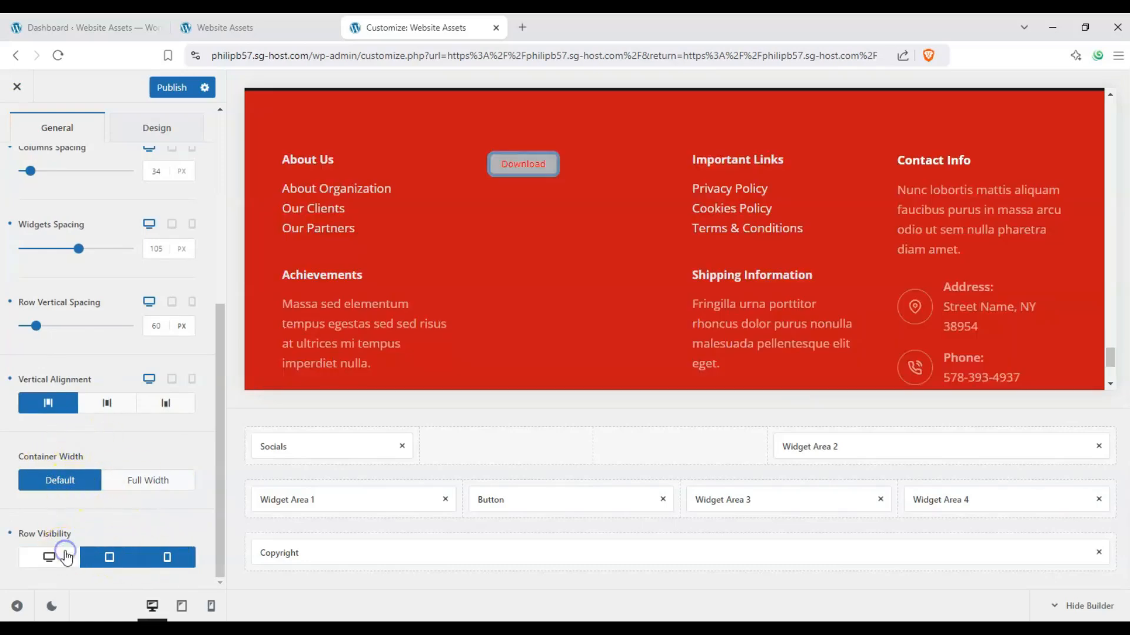
left_click(66, 557)
left_click(66, 556)
left_click(66, 557)
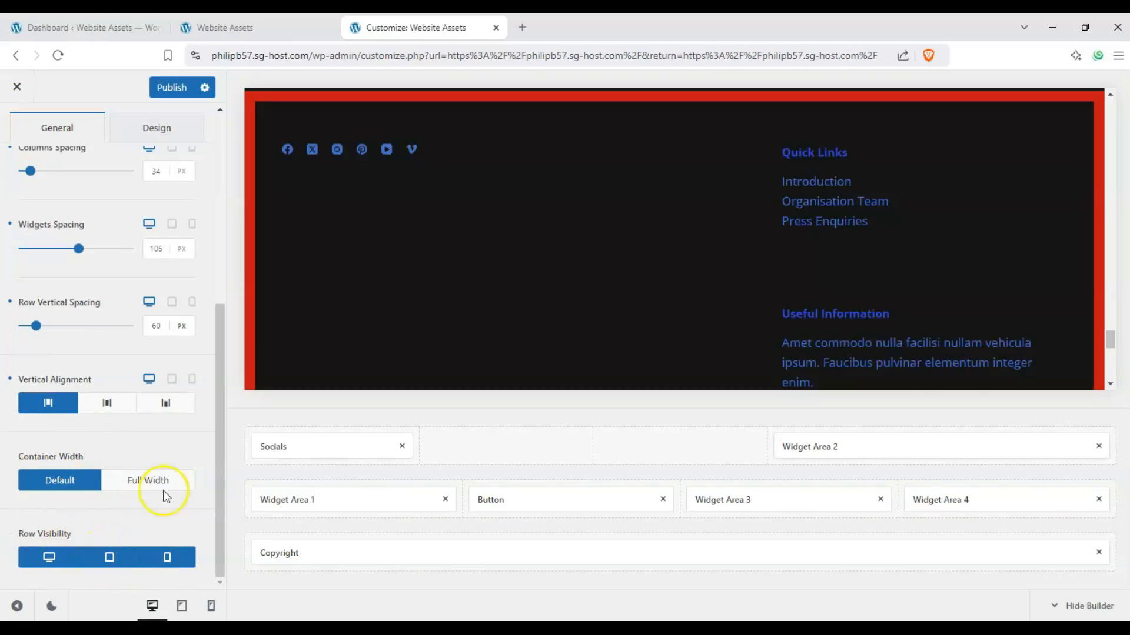
Step: Change the top row's background to the dark green #1b2a15 in its design options
scroll(101, 322, "up", 6)
left_click(121, 165)
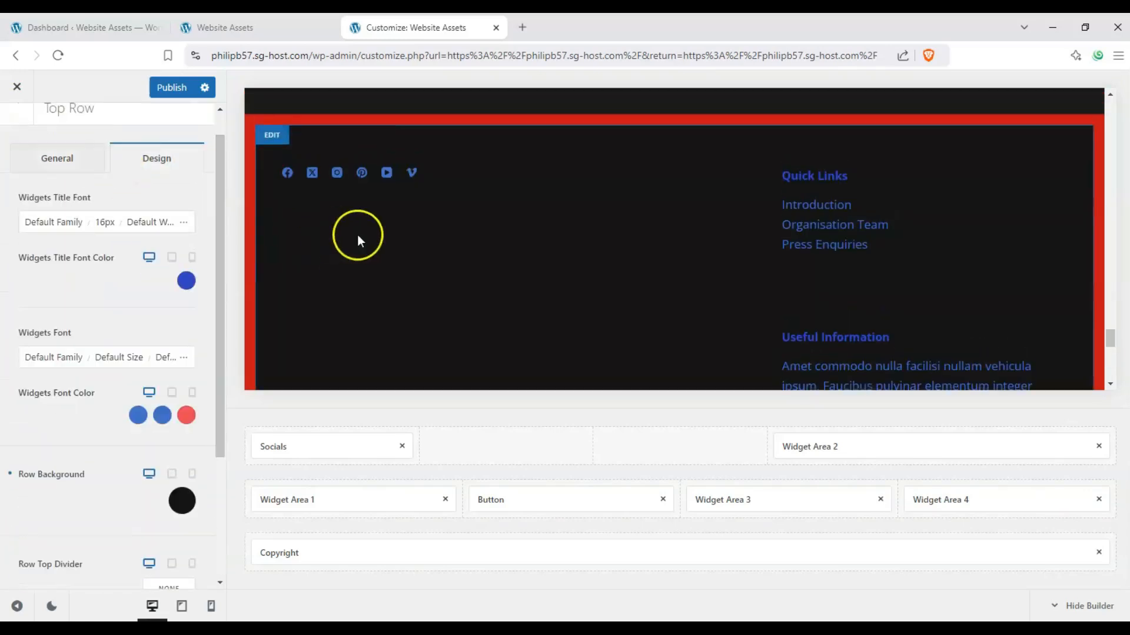
scroll(171, 328, "down", 2)
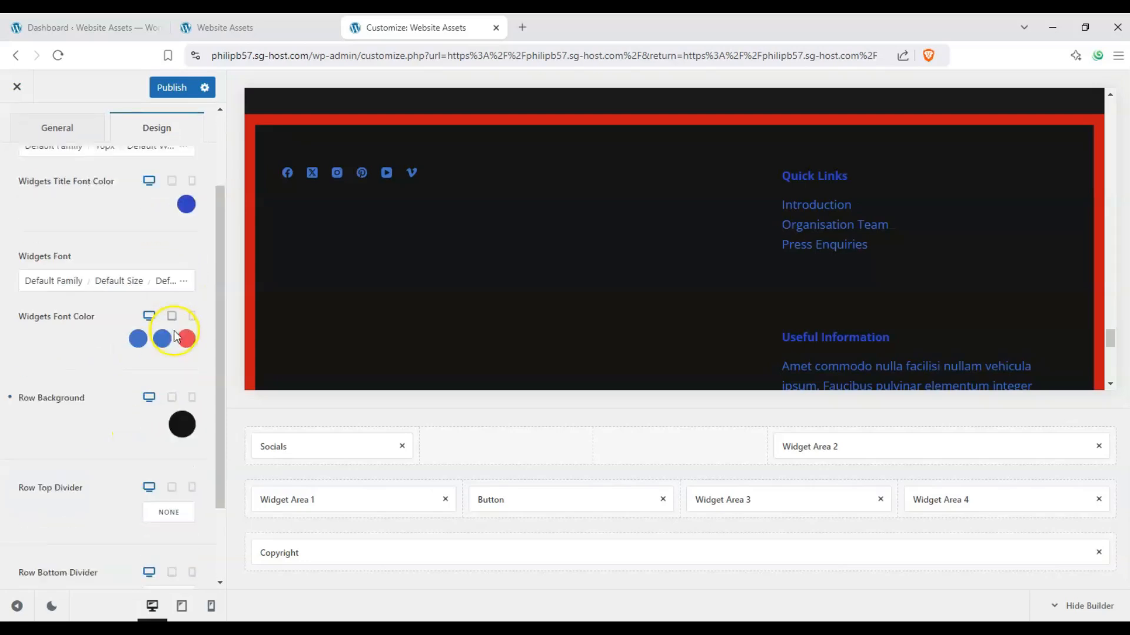
left_click(180, 404)
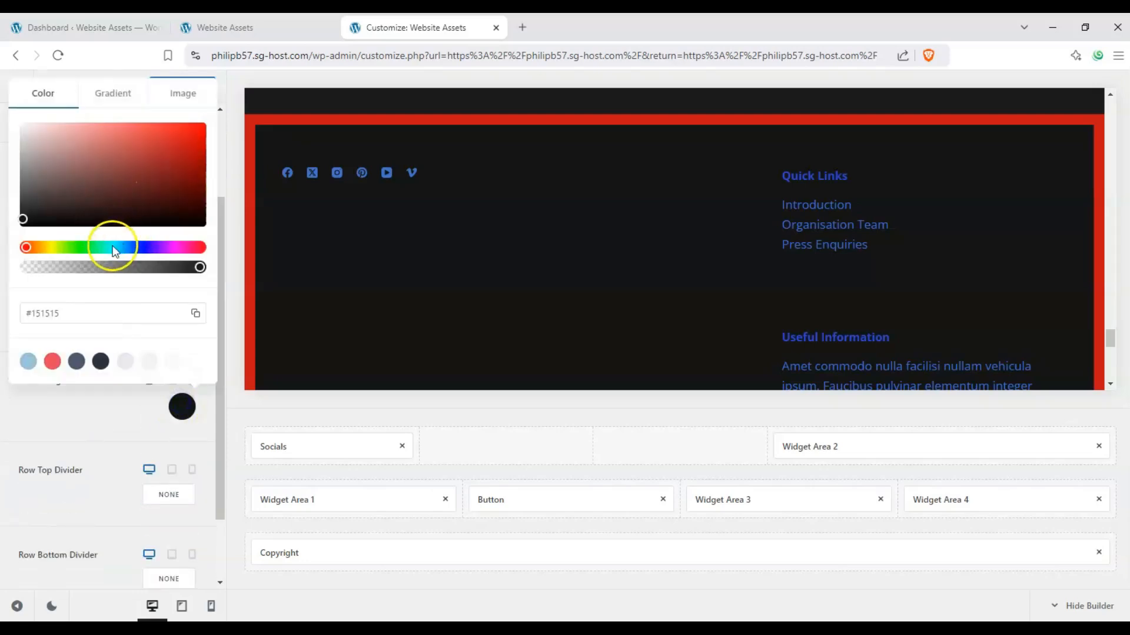
left_click(128, 194)
left_click(112, 247)
left_click_drag(130, 183, 115, 220)
scroll(324, 238, "down", 9)
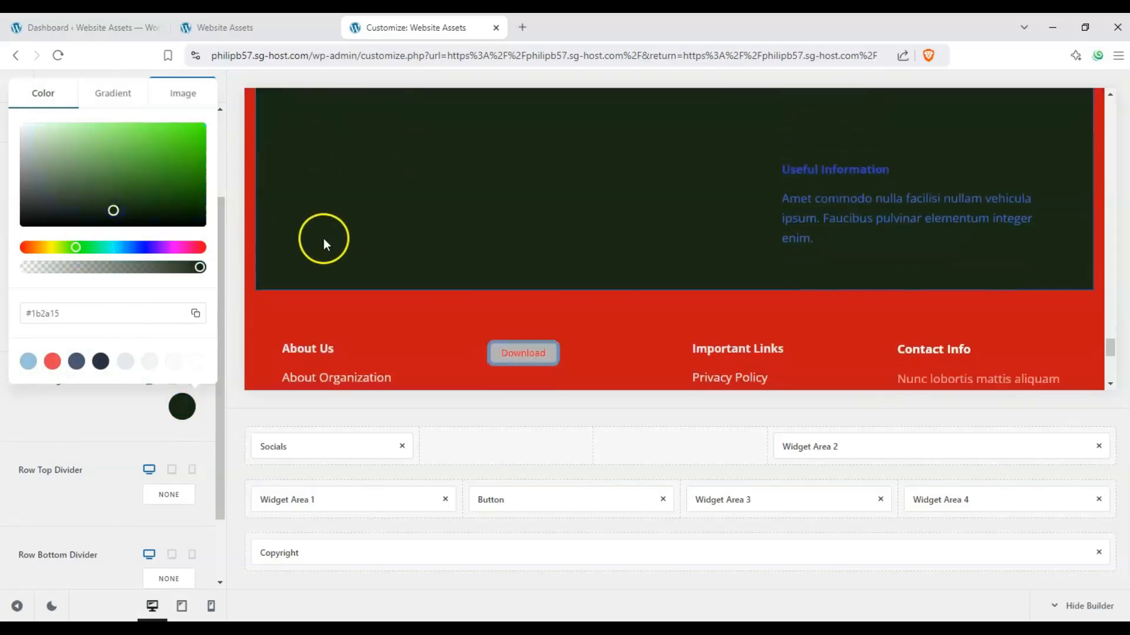
scroll(315, 253, "up", 4)
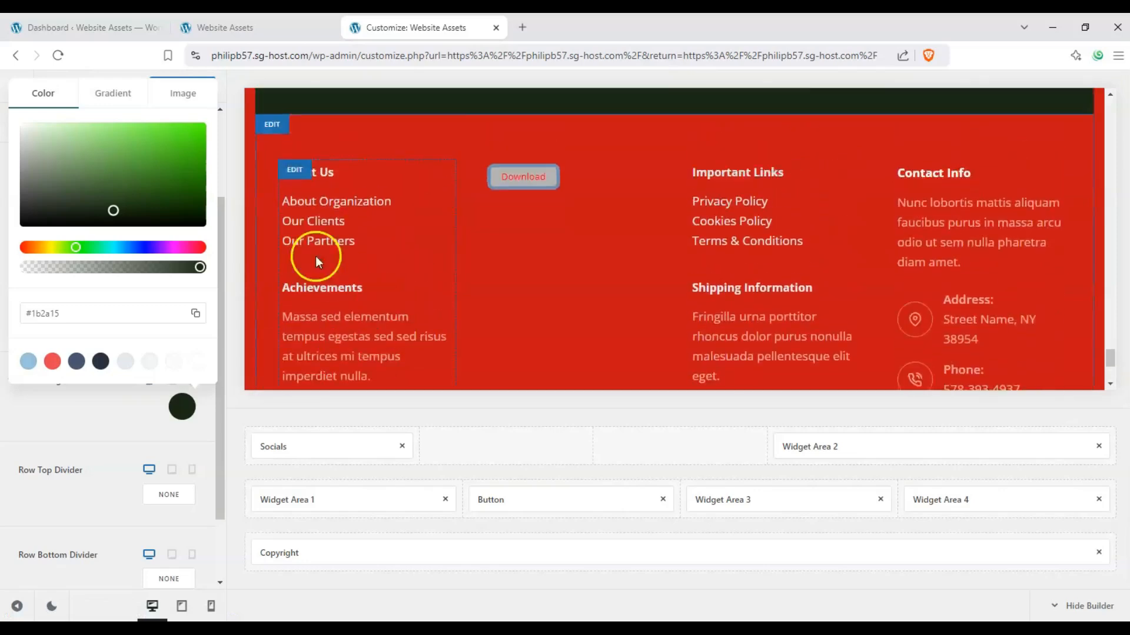
left_click(105, 419)
Step: Leave the top row's settings, look at the Global Footer's container settings and return to the list of footers
scroll(114, 217, "up", 5)
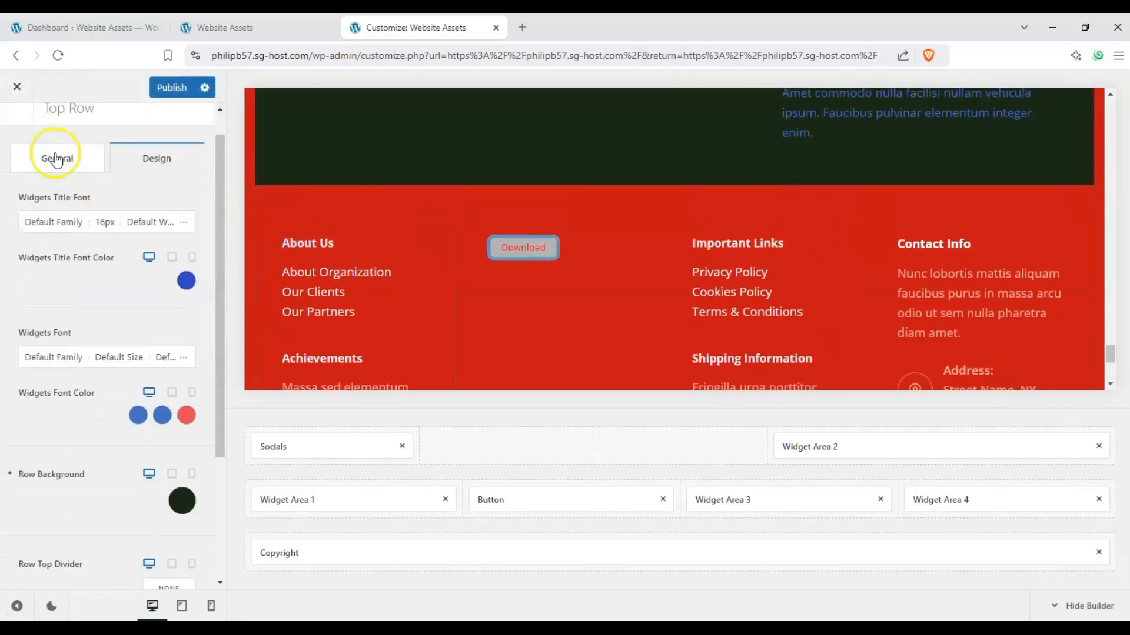
left_click(55, 159)
left_click(21, 144)
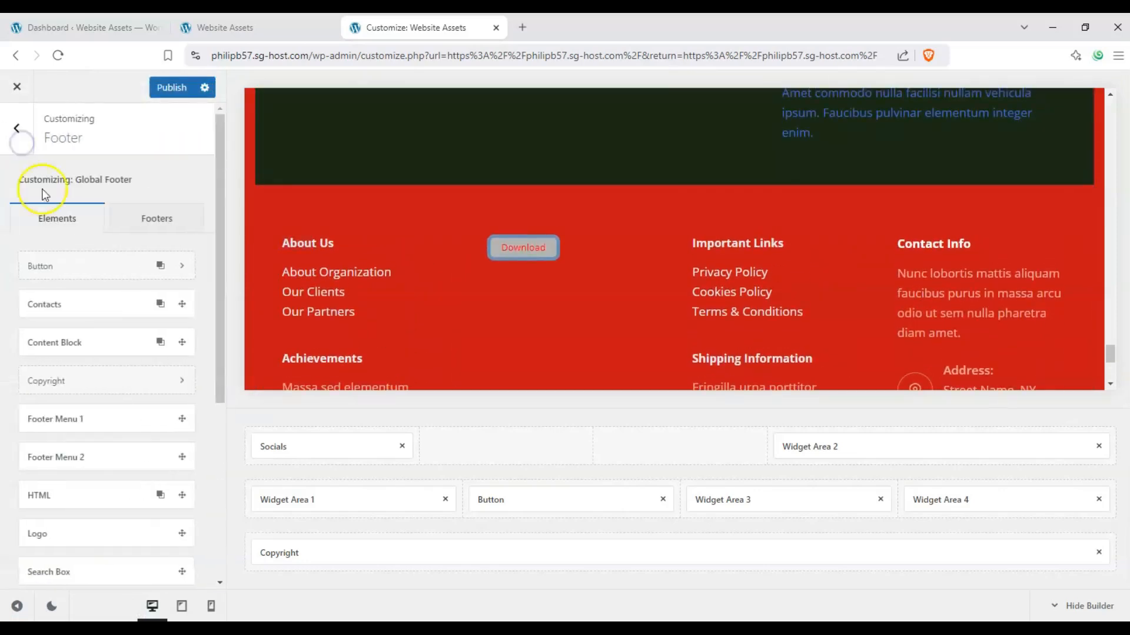
left_click(175, 222)
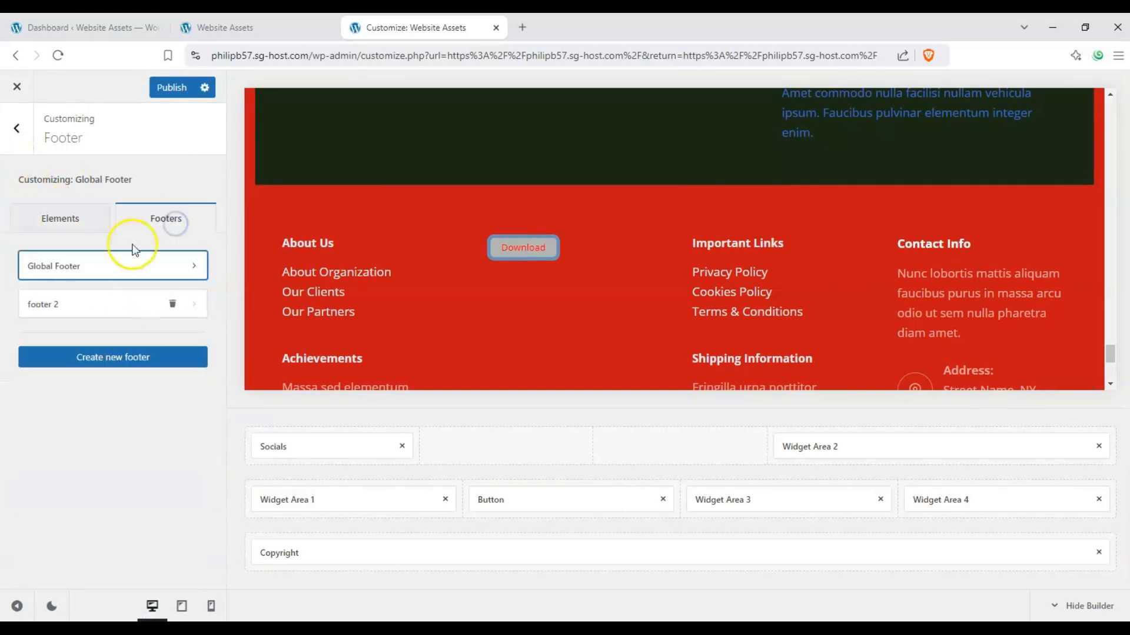
left_click(195, 268)
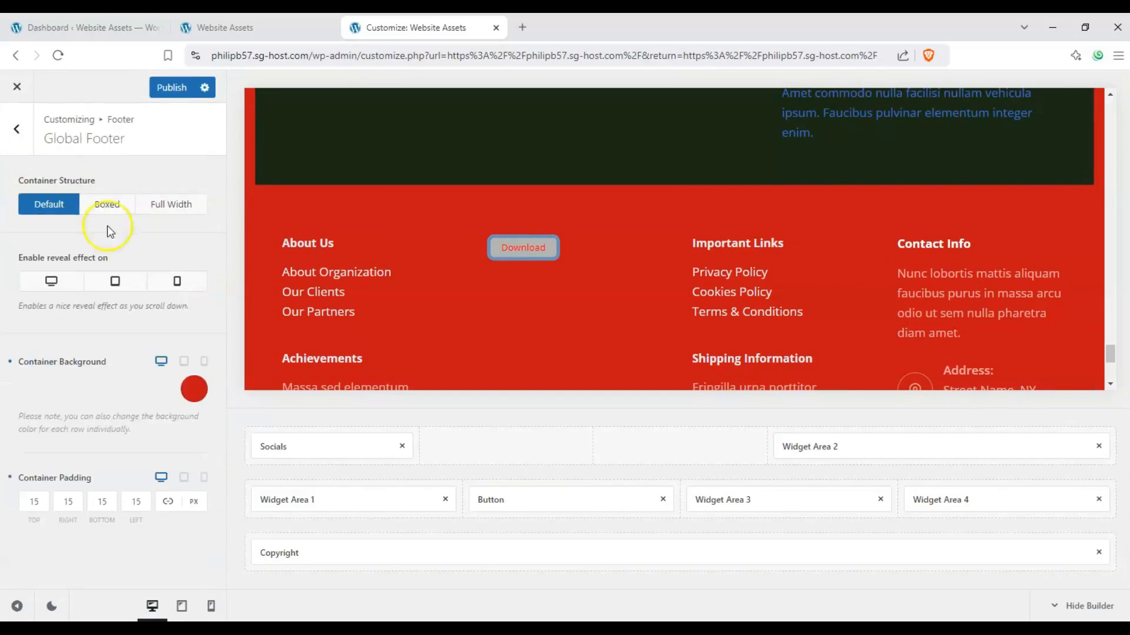
left_click(23, 124)
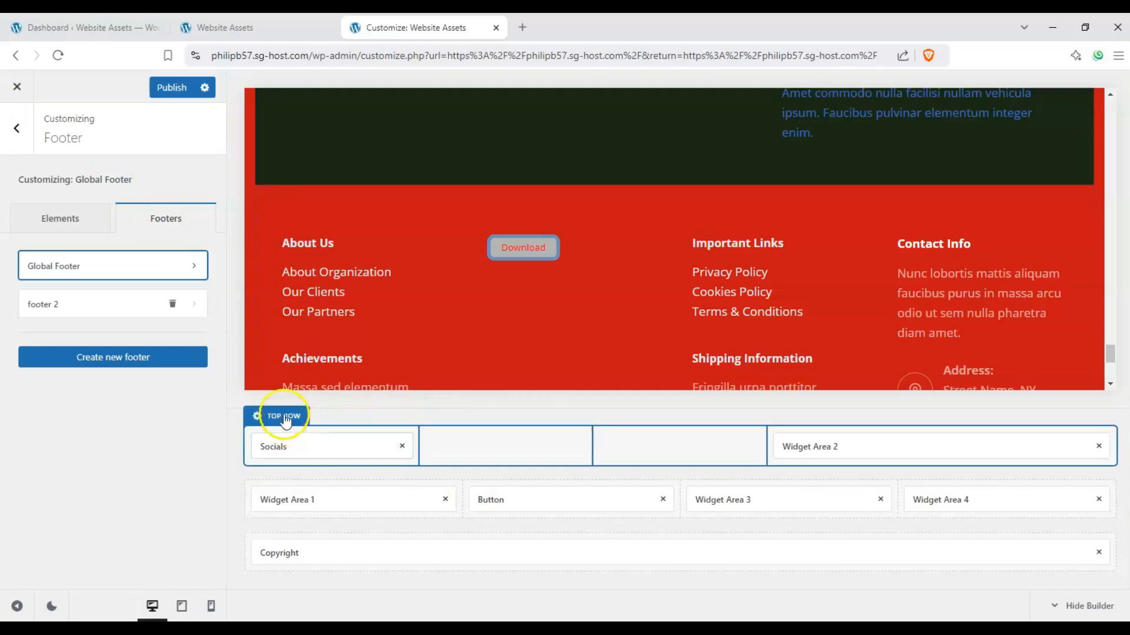
Step: Review the footer from the top row to the copyright row in the preview and publish the changes
left_click(285, 419)
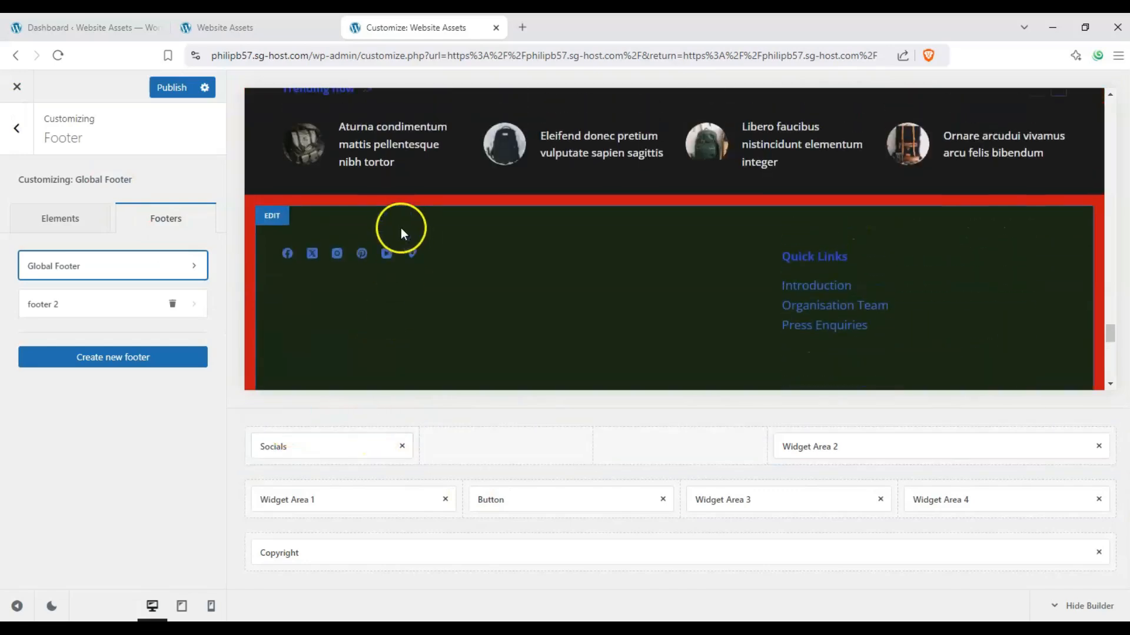
scroll(327, 206, "down", 10)
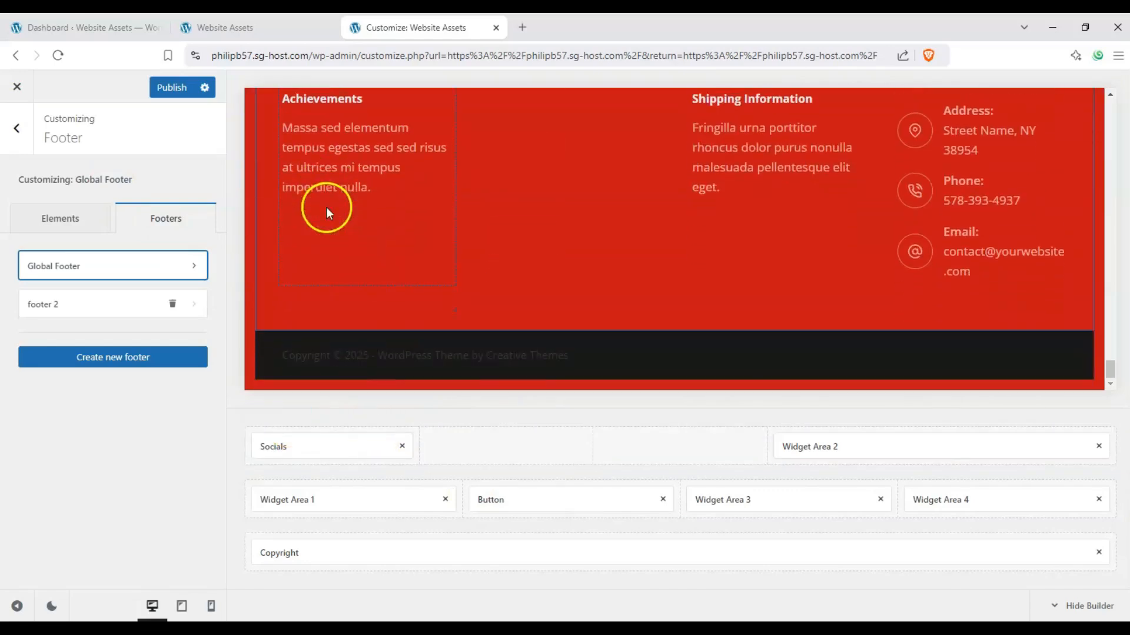
scroll(315, 215, "up", 10)
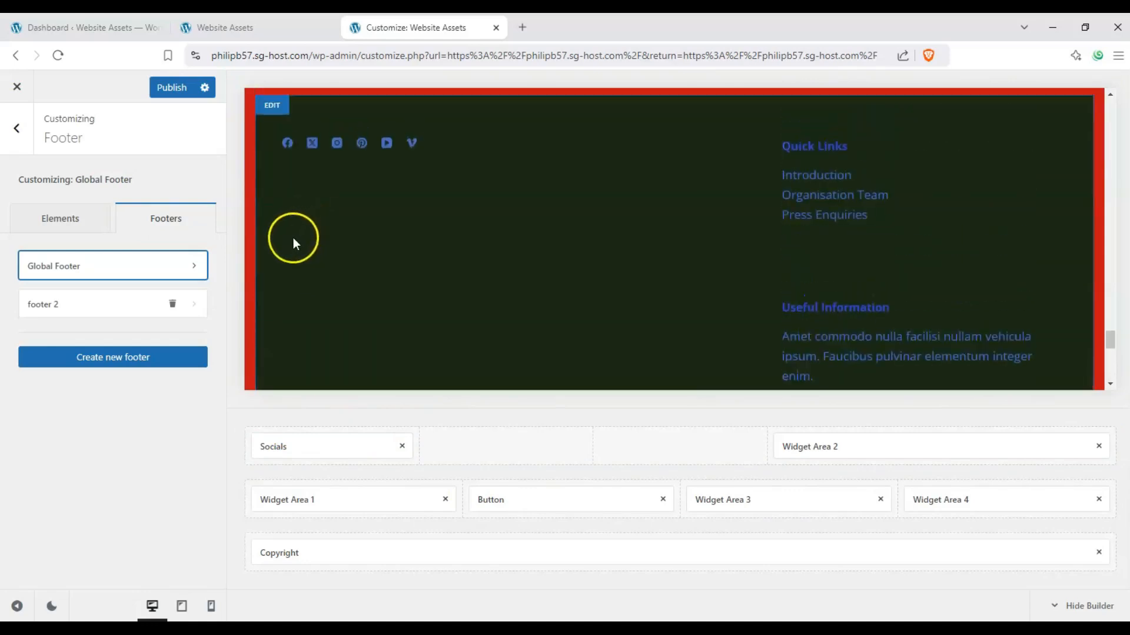
scroll(291, 239, "down", 5)
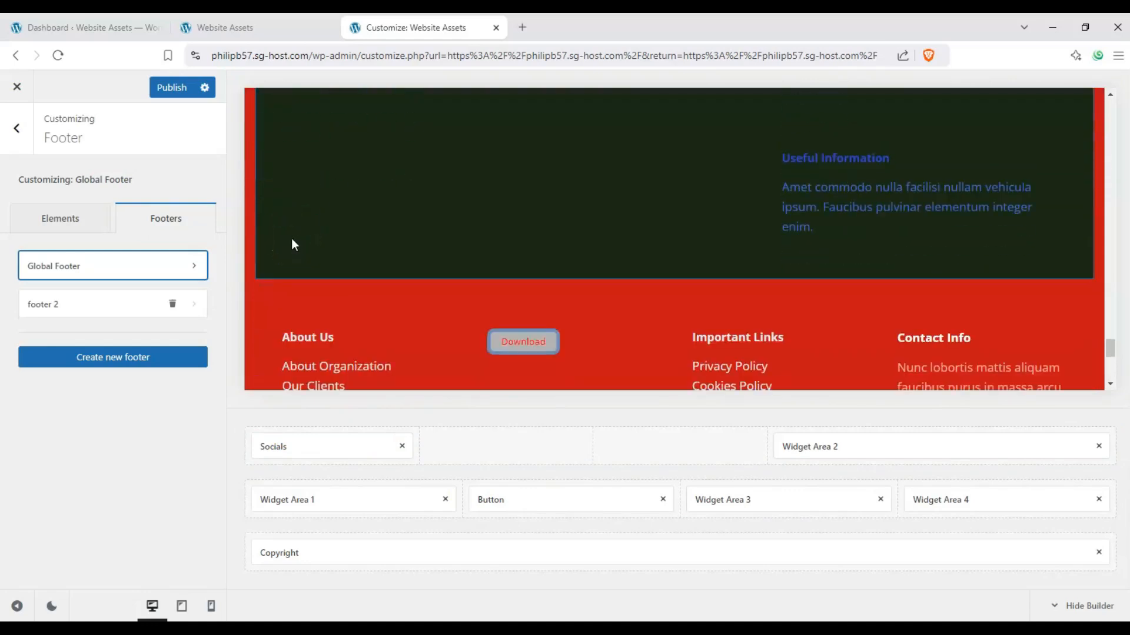
left_click(170, 89)
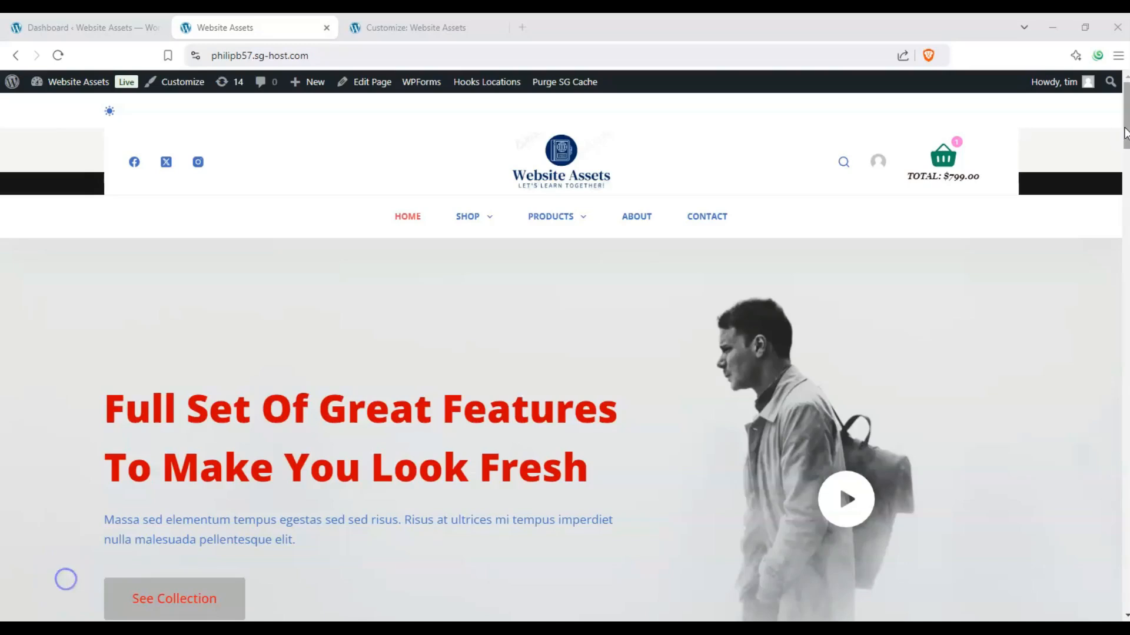
Step: Examine the footer at the end of the home page in the live Website Assets tab
left_click_drag(1124, 133, 1124, 320)
left_click_drag(1119, 347, 1120, 421)
left_click(1115, 346)
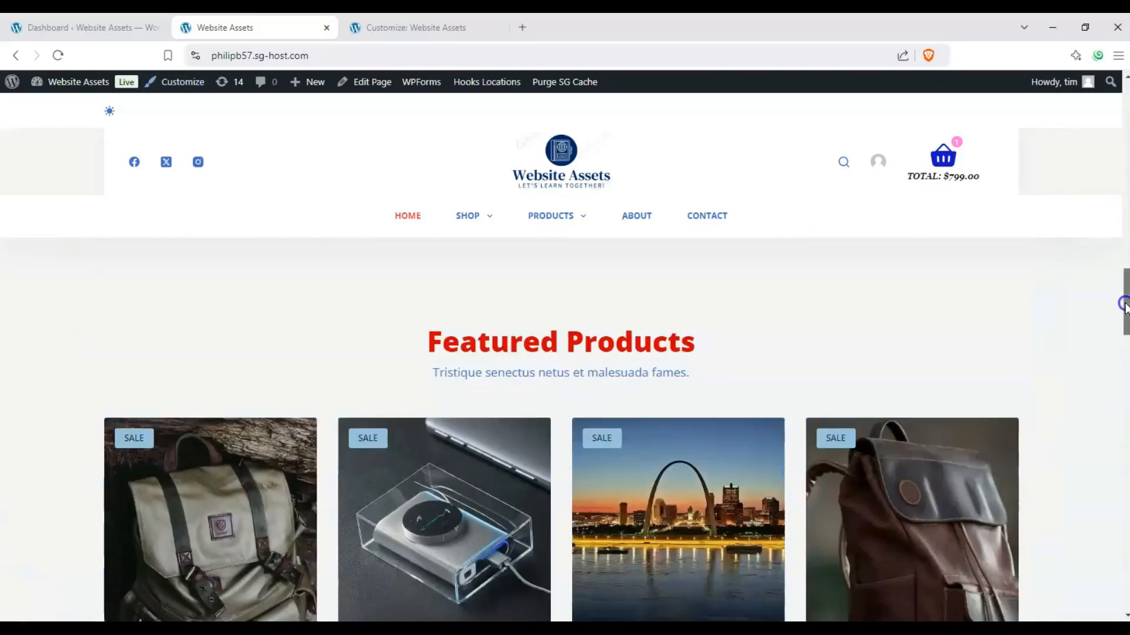
left_click_drag(1123, 304, 1112, 532)
scroll(764, 447, "down", 5)
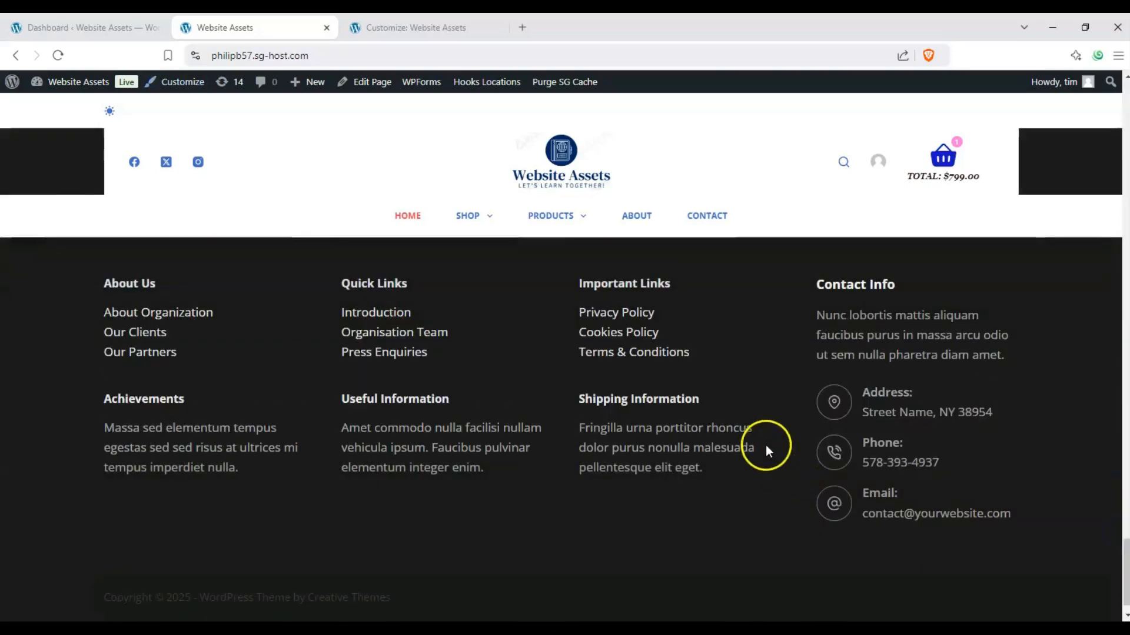
scroll(776, 435, "up", 3)
scroll(765, 415, "down", 3)
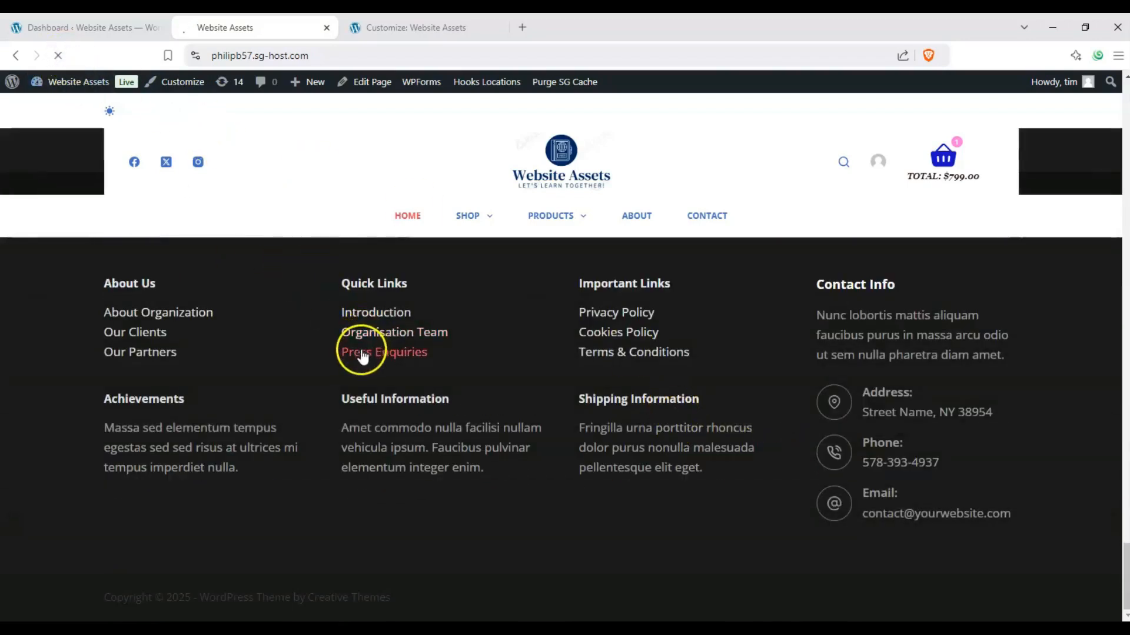
Step: Examine the reloaded live home page's footer, from the social icons and Quick Links row through the Download button row to the copyright row
scroll(352, 358, "up", 5)
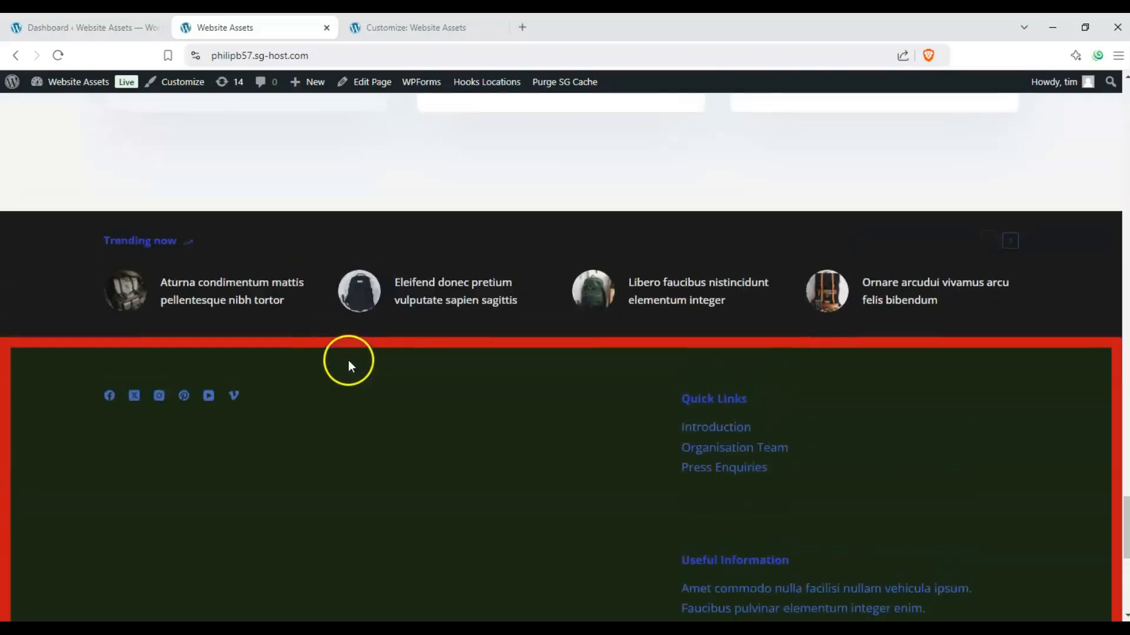
scroll(347, 361, "down", 8)
scroll(346, 362, "down", 2)
scroll(344, 362, "up", 4)
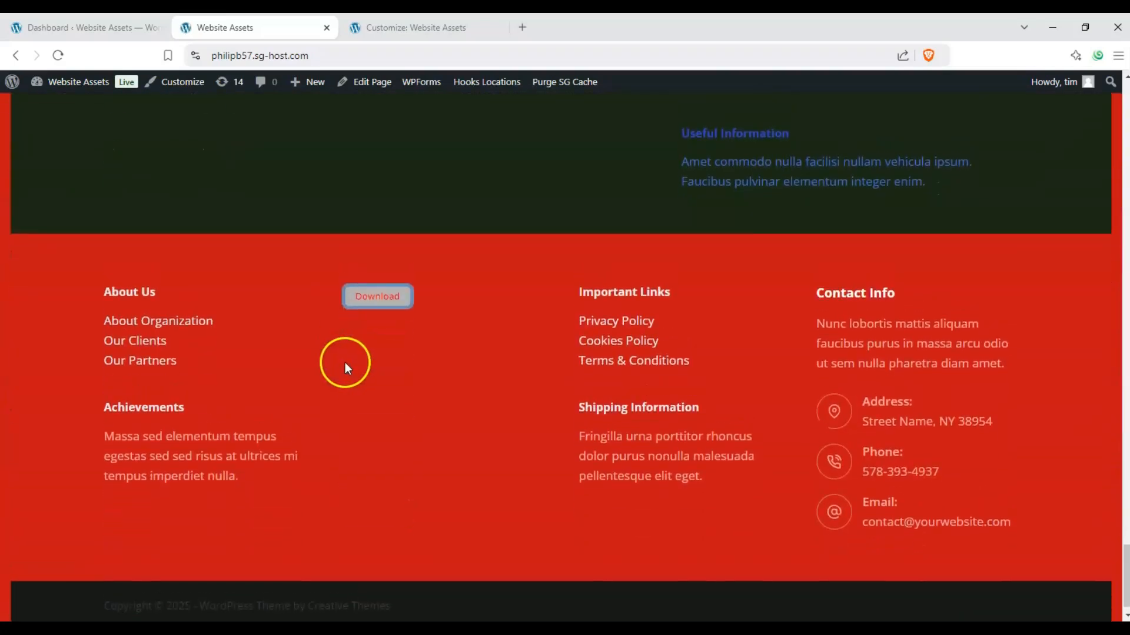
scroll(341, 365, "up", 2)
scroll(334, 365, "down", 5)
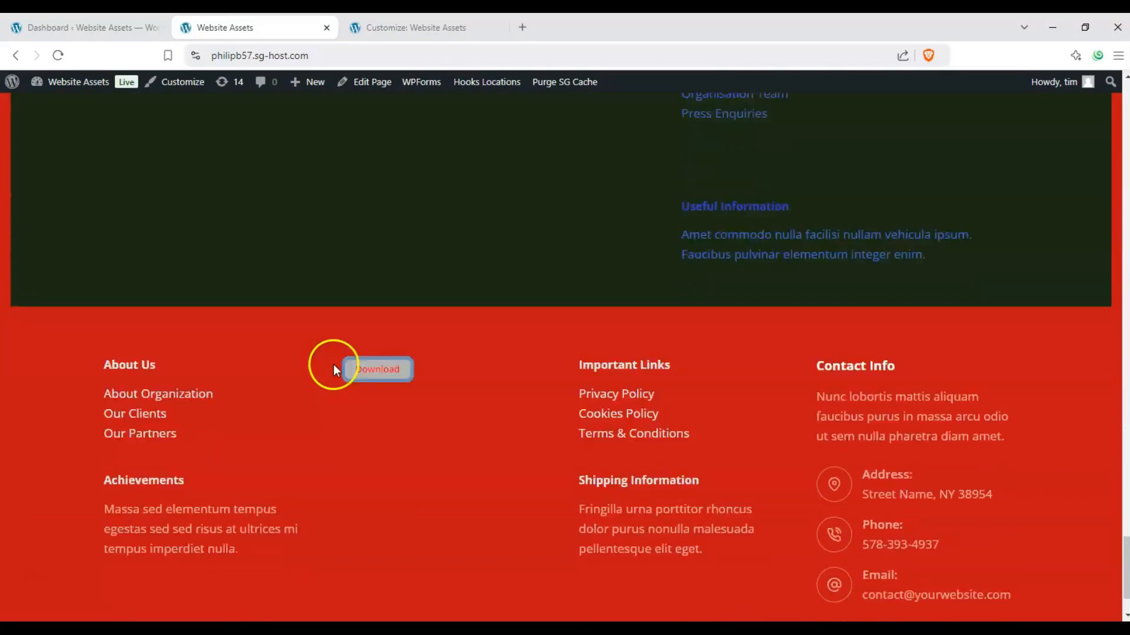
scroll(333, 365, "up", 2)
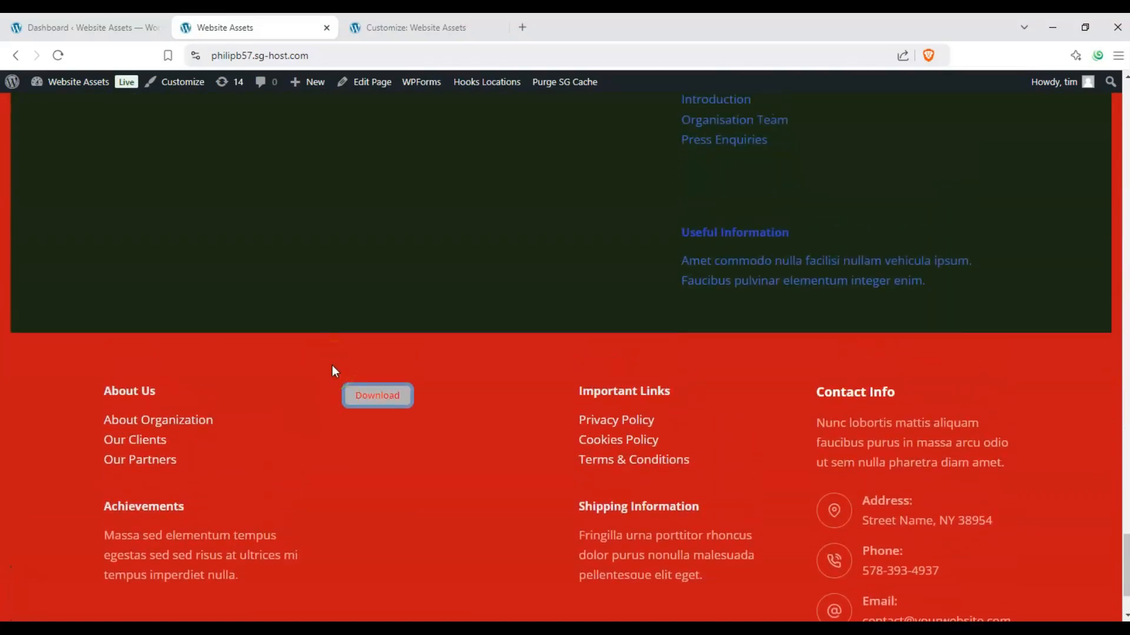
scroll(327, 372, "up", 2)
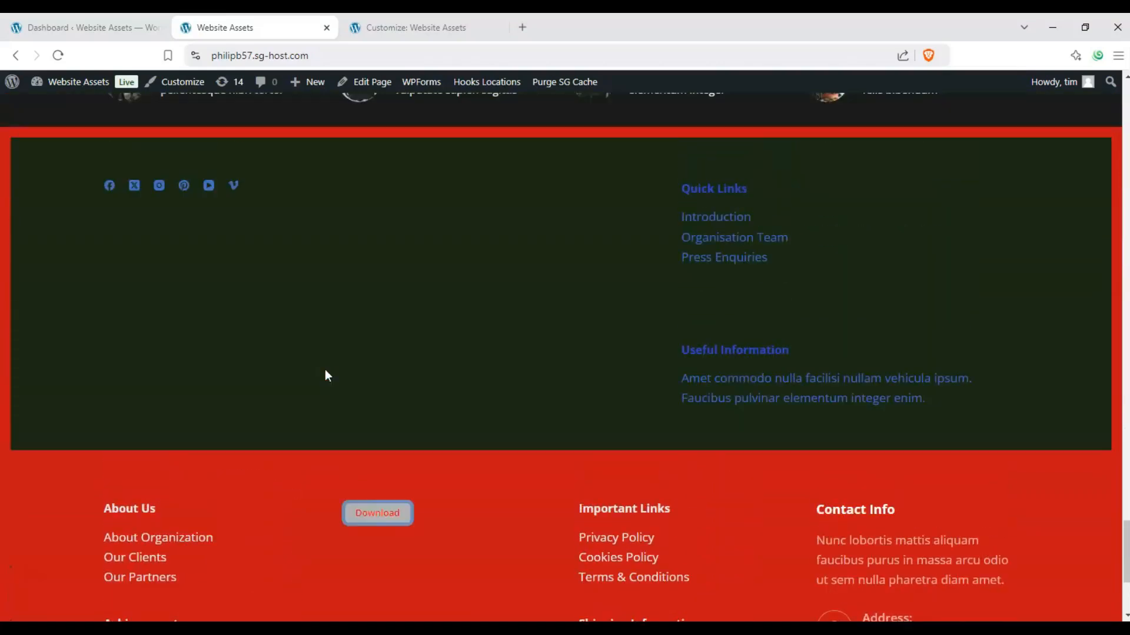
scroll(324, 370, "up", 1)
scroll(324, 371, "down", 4)
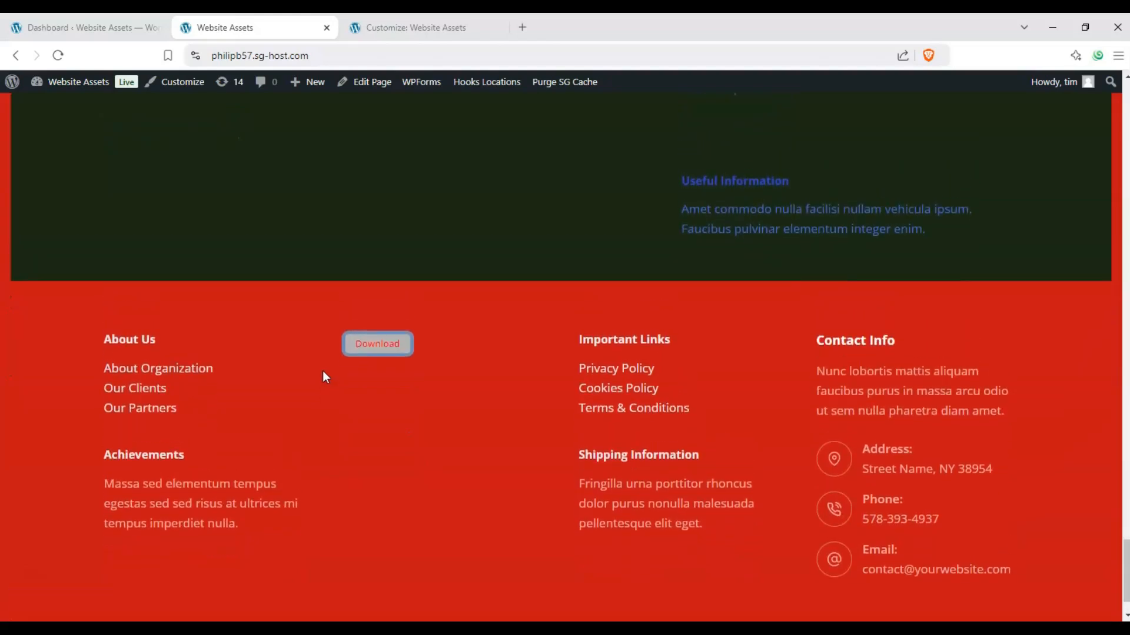
scroll(323, 371, "down", 1)
scroll(323, 370, "up", 5)
scroll(323, 370, "down", 3)
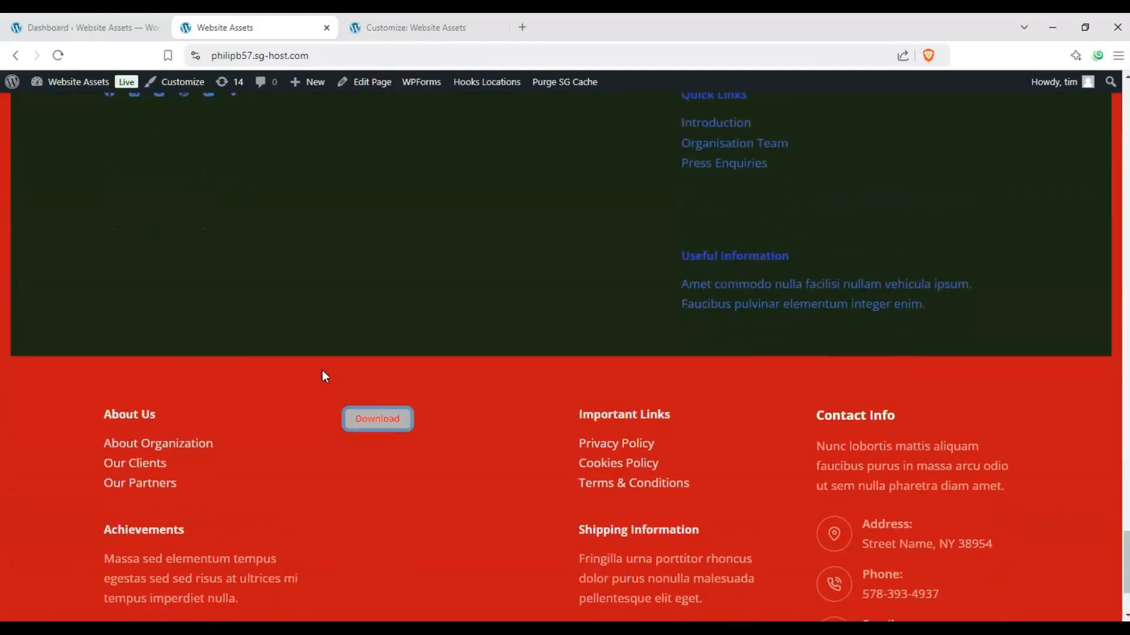
scroll(323, 369, "down", 2)
scroll(322, 369, "up", 6)
scroll(323, 370, "down", 5)
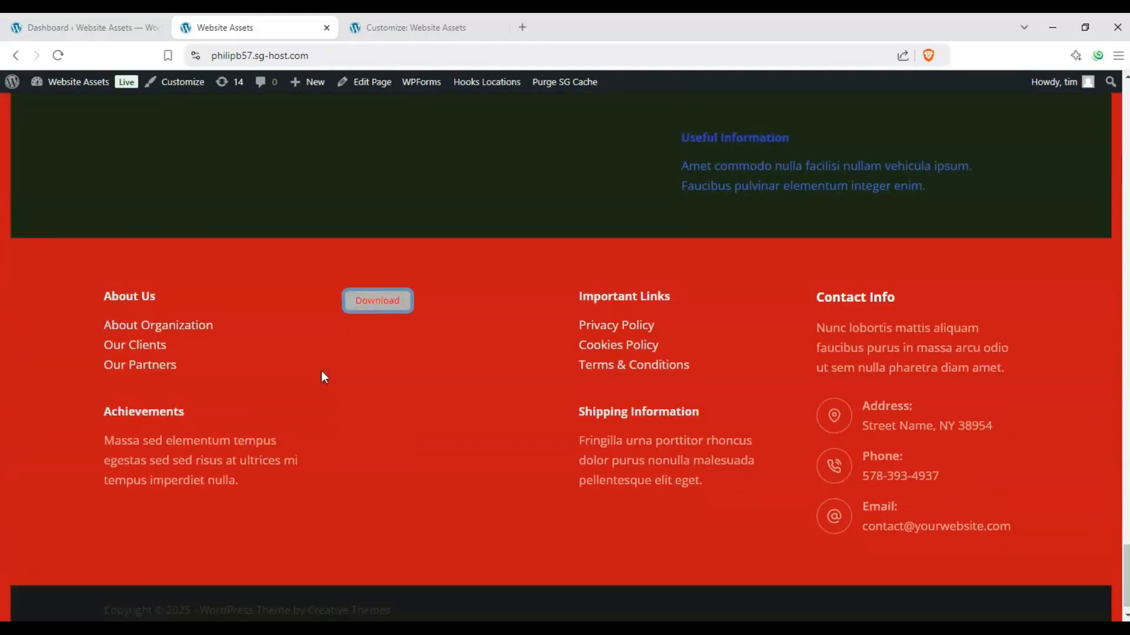
scroll(321, 371, "up", 4)
scroll(321, 371, "down", 4)
scroll(322, 371, "up", 2)
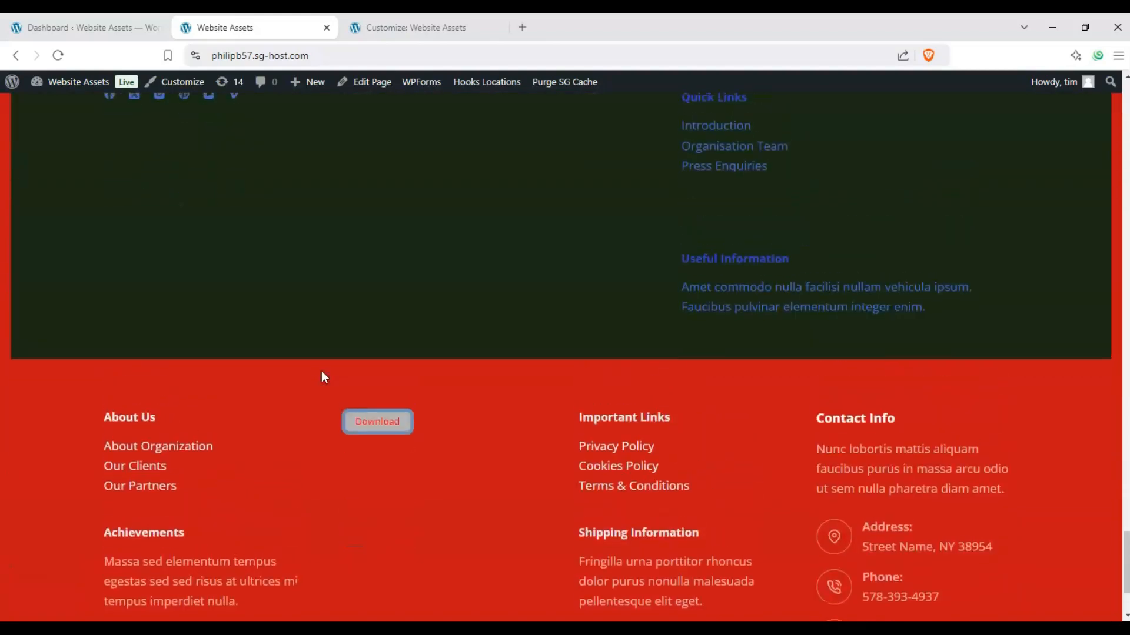
scroll(321, 371, "down", 2)
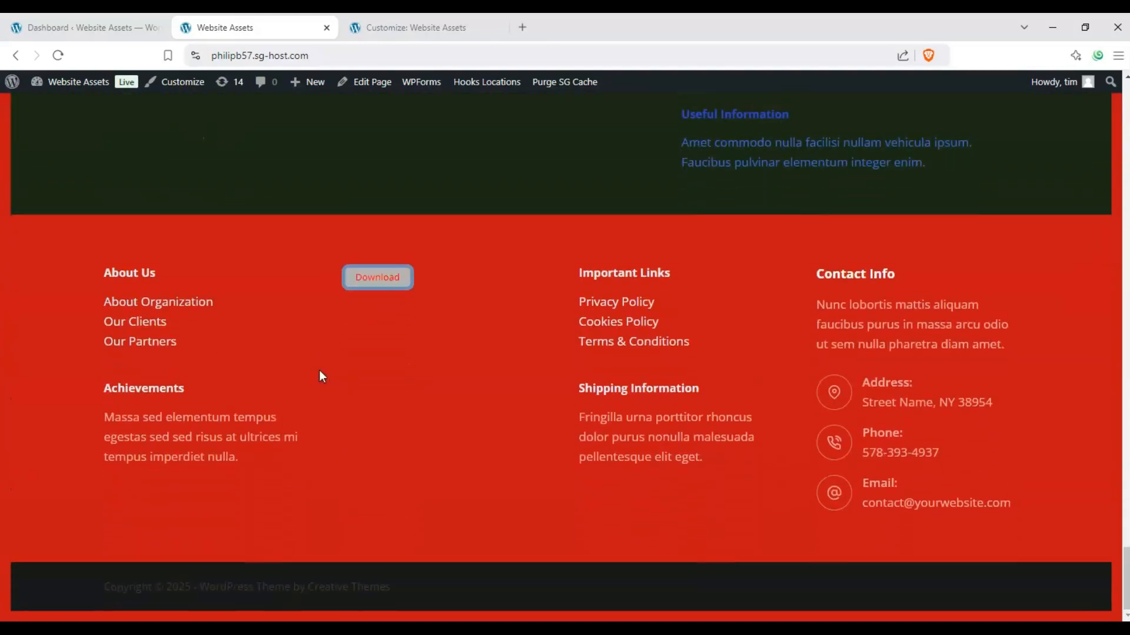